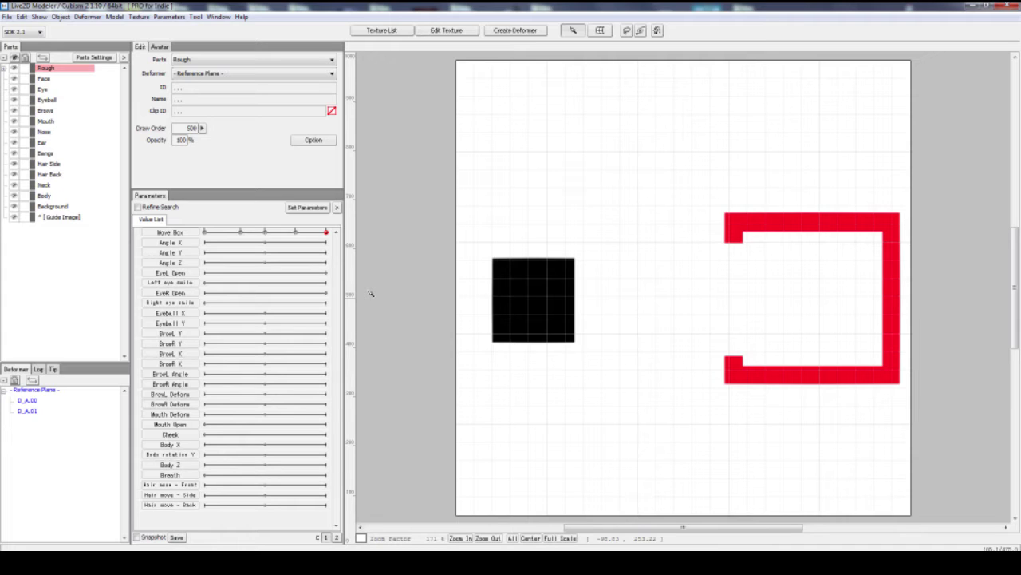
Preview Move Box's motion, then delete all its keys in Edit Parameters
{"action": "left_click_drag", "start_coordinate": [313, 232], "coordinate": [205, 237]}
{"action": "left_click", "coordinate": [525, 291]}
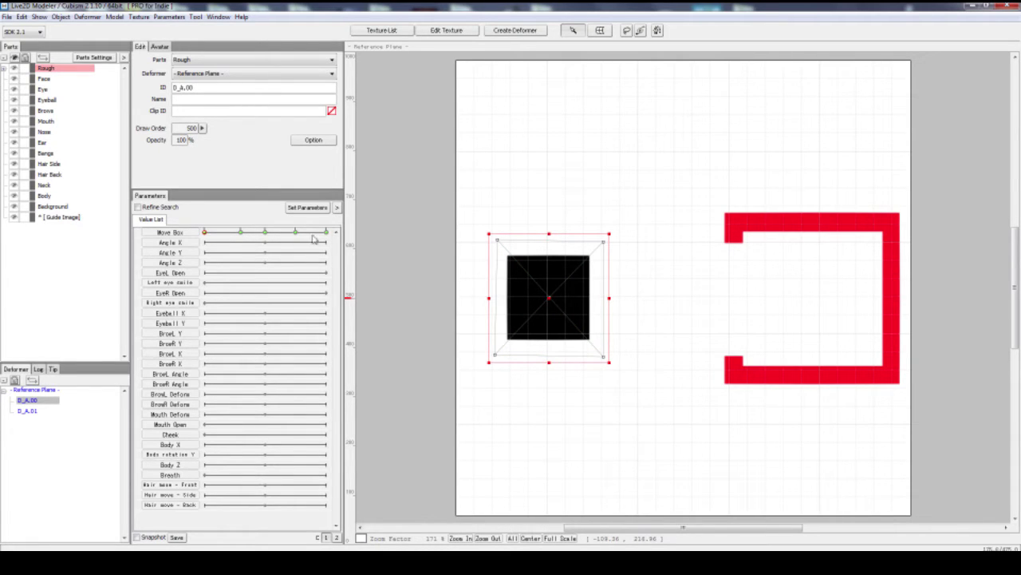
{"action": "double_click", "coordinate": [177, 233]}
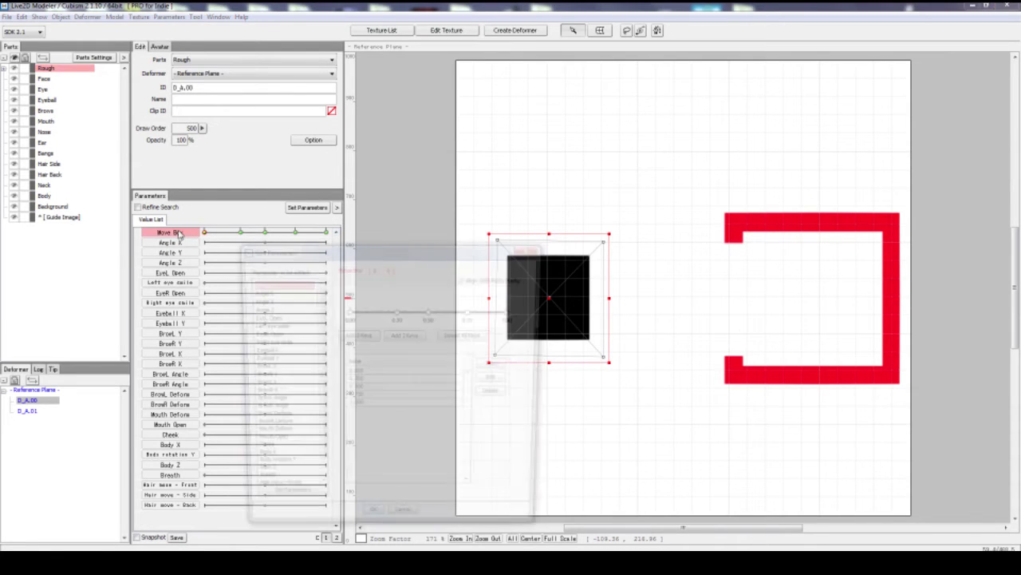
{"action": "left_click", "coordinate": [466, 336]}
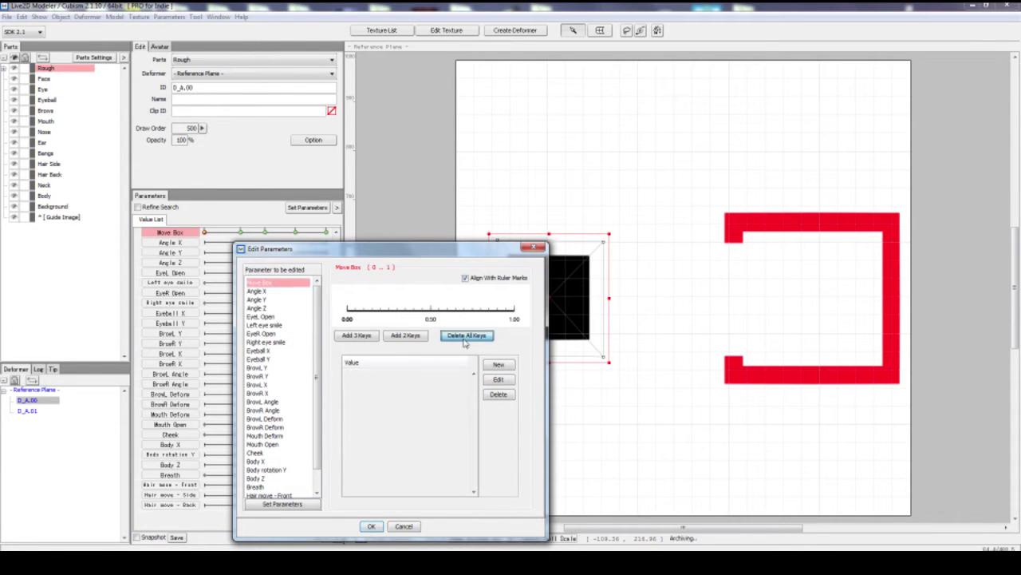
{"action": "left_click", "coordinate": [370, 528]}
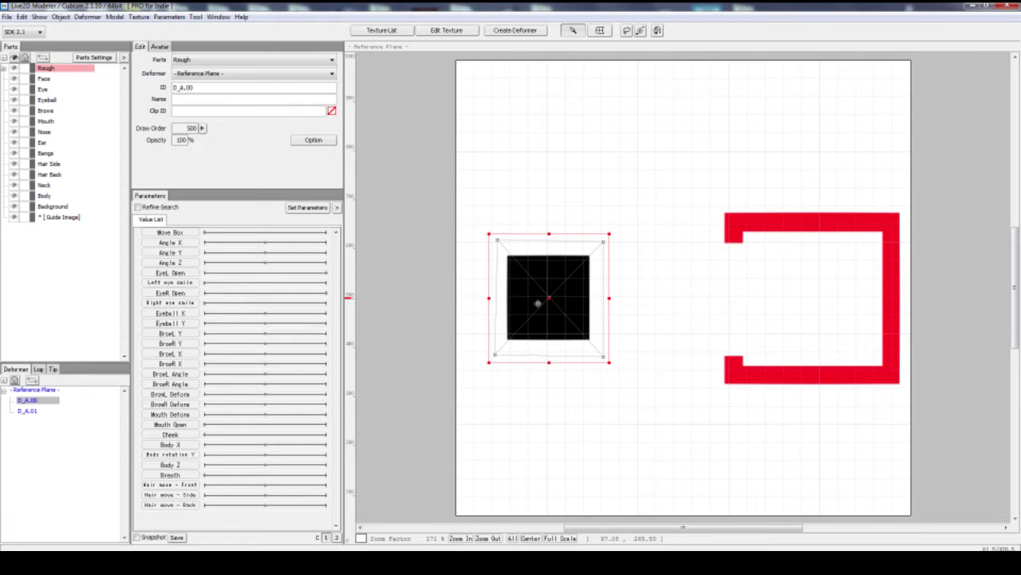
Drag the black square's deformer right and back, leaving it slightly up and left
{"action": "left_click_drag", "start_coordinate": [542, 302], "coordinate": [619, 304]}
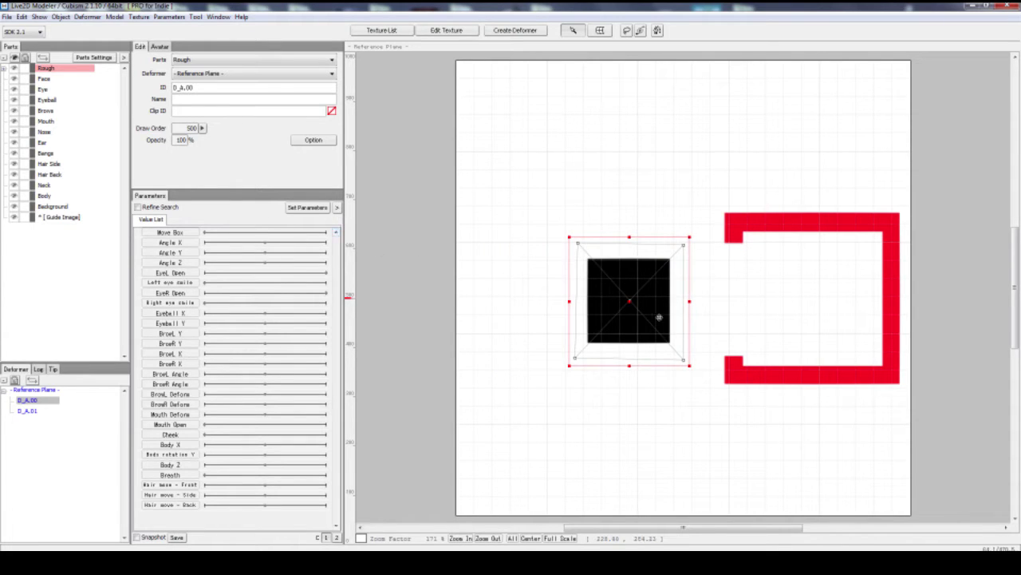
{"action": "left_click_drag", "start_coordinate": [611, 304], "coordinate": [536, 310]}
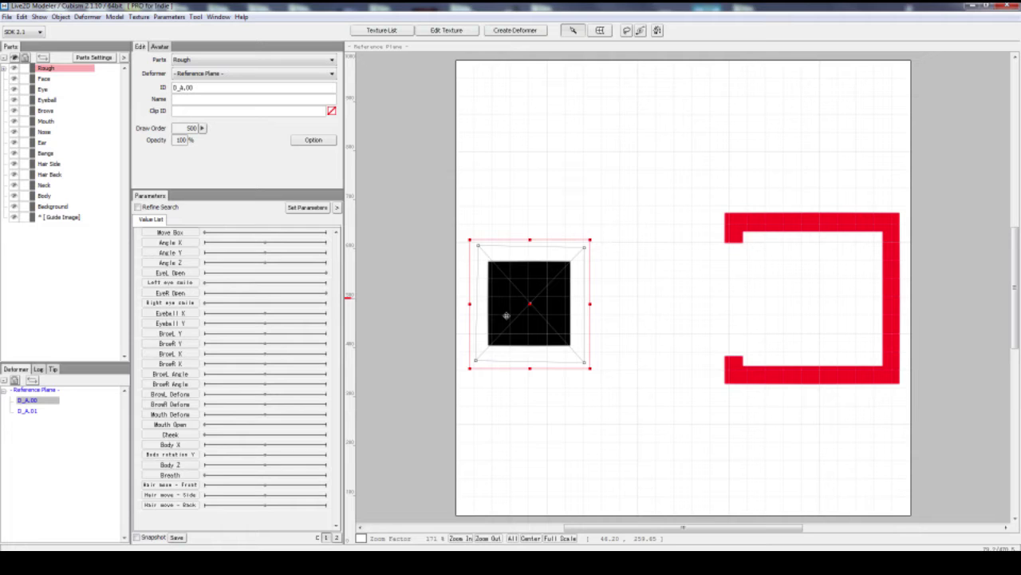
{"action": "left_click", "coordinate": [235, 233]}
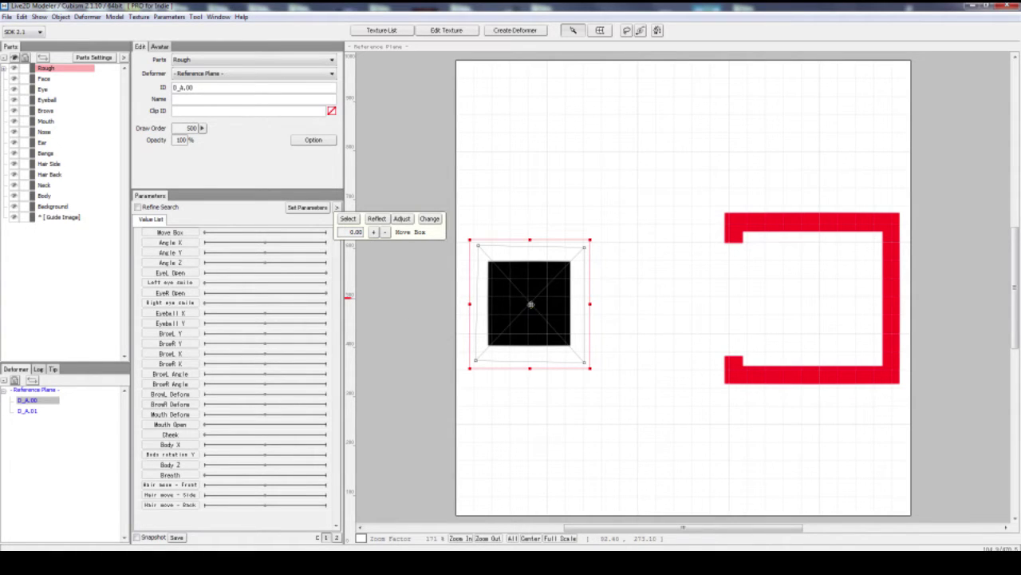
{"action": "mouse_move", "coordinate": [532, 306]}
{"action": "left_mouse_down"}
{"action": "mouse_move", "coordinate": [599, 238]}
{"action": "mouse_move", "coordinate": [525, 302]}
{"action": "left_mouse_up"}
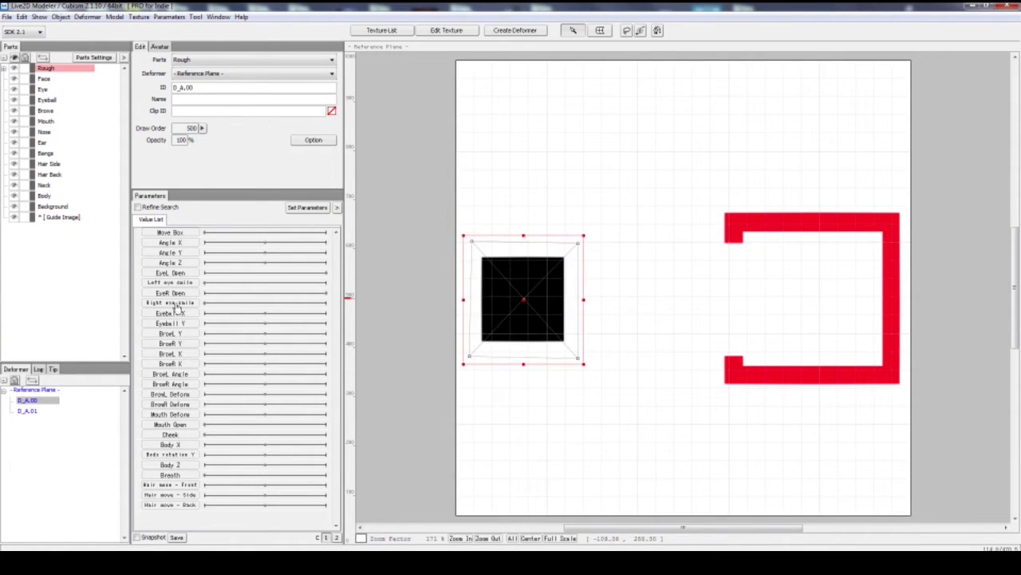
{"action": "left_click", "coordinate": [570, 199]}
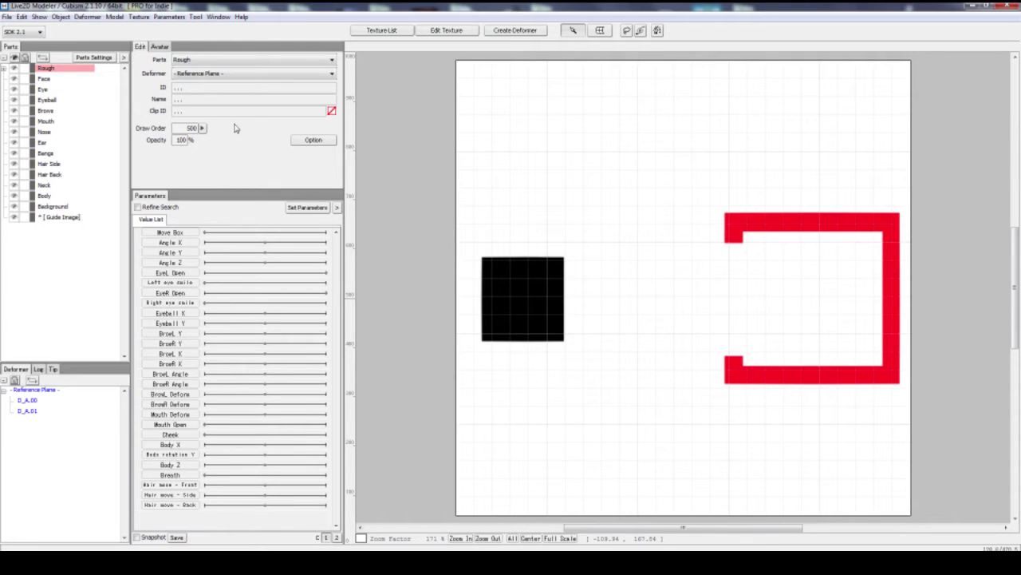
Start a new deformer, review its Advanced settings, and begin naming it 'Bl'
{"action": "left_click", "coordinate": [511, 33]}
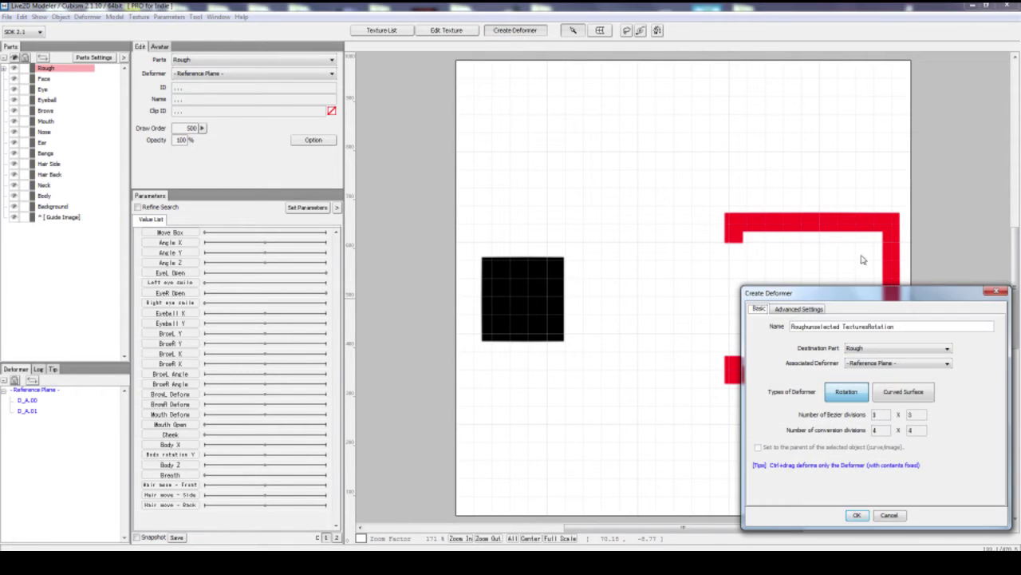
{"action": "left_click_drag", "start_coordinate": [817, 289], "coordinate": [476, 162]}
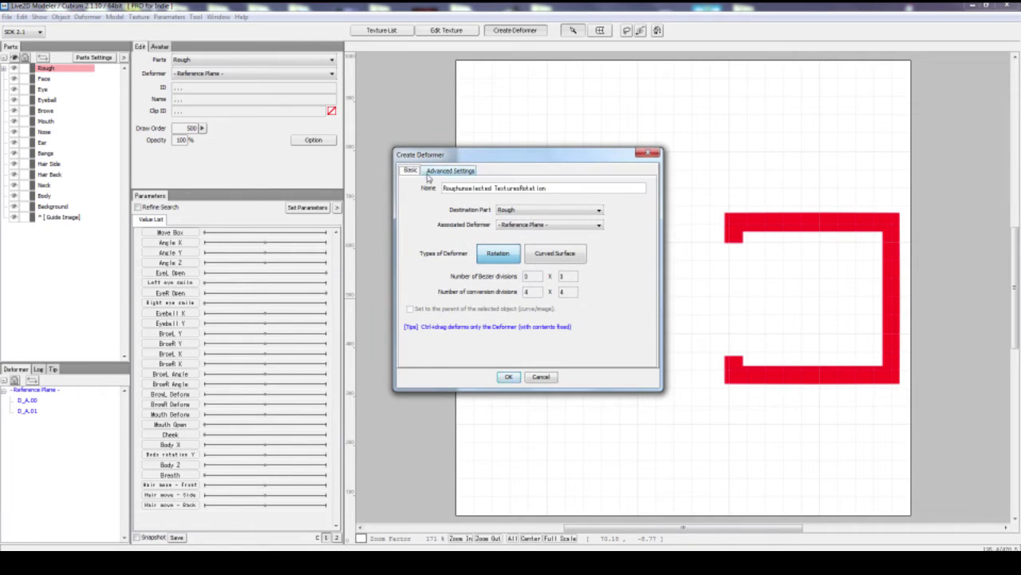
{"action": "left_click", "coordinate": [455, 173]}
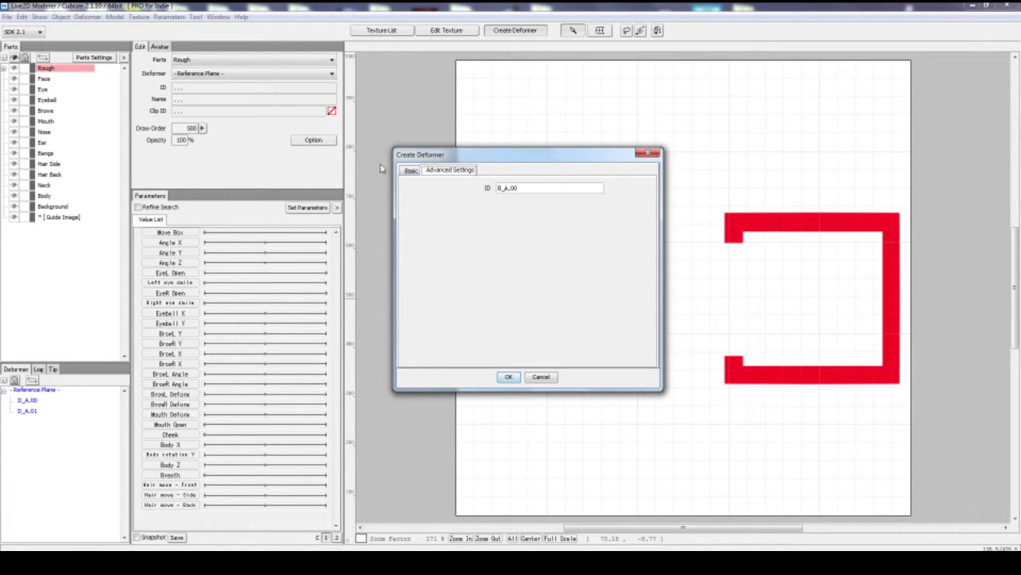
{"action": "left_click", "coordinate": [407, 172]}
{"action": "left_click", "coordinate": [447, 173]}
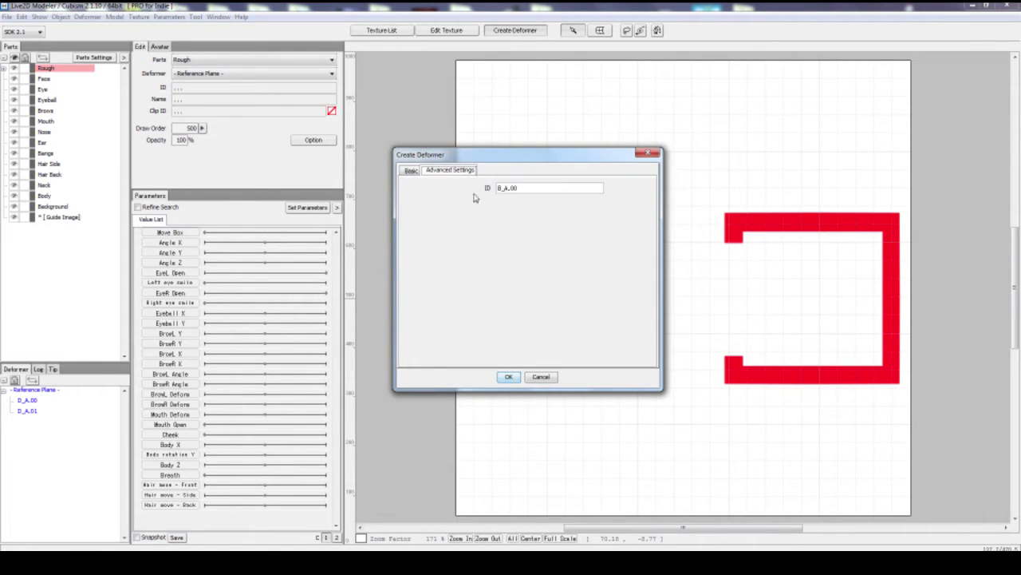
{"action": "left_click", "coordinate": [409, 172]}
{"action": "left_click", "coordinate": [413, 177]}
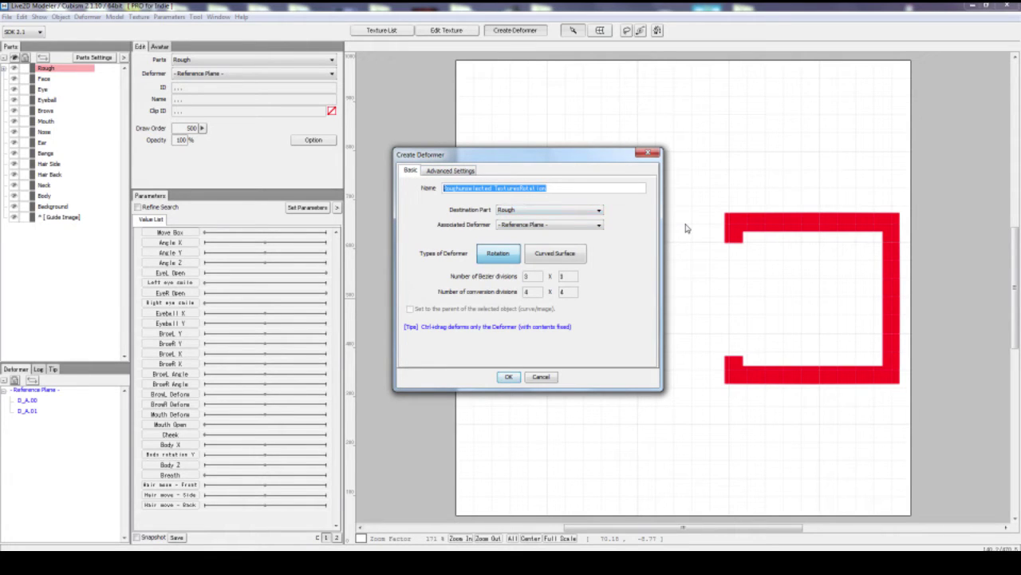
{"action": "type", "text": "Black square Deformer"}
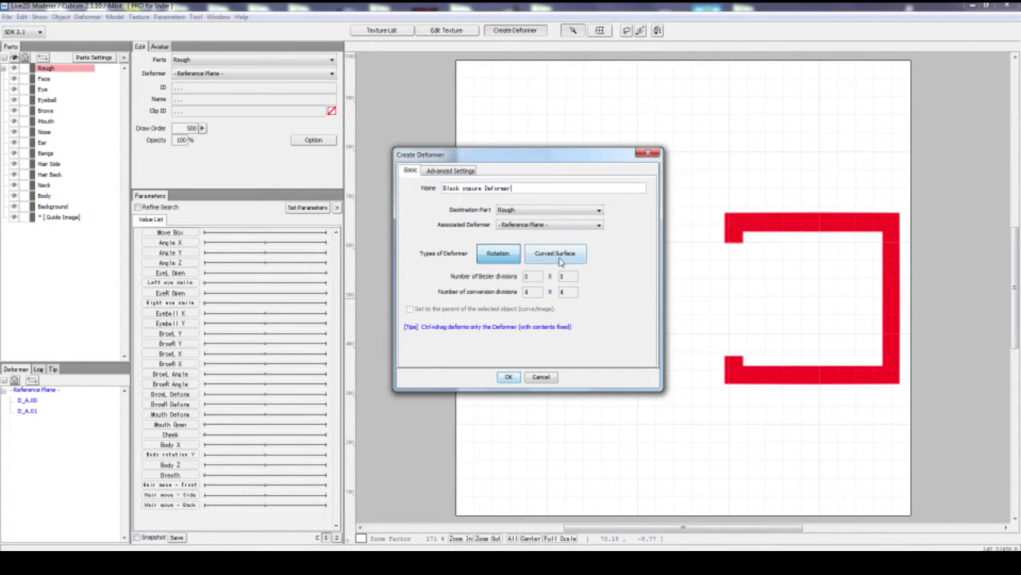
Set the deformer type to Curved Surface and select the name text
{"action": "left_click", "coordinate": [558, 255]}
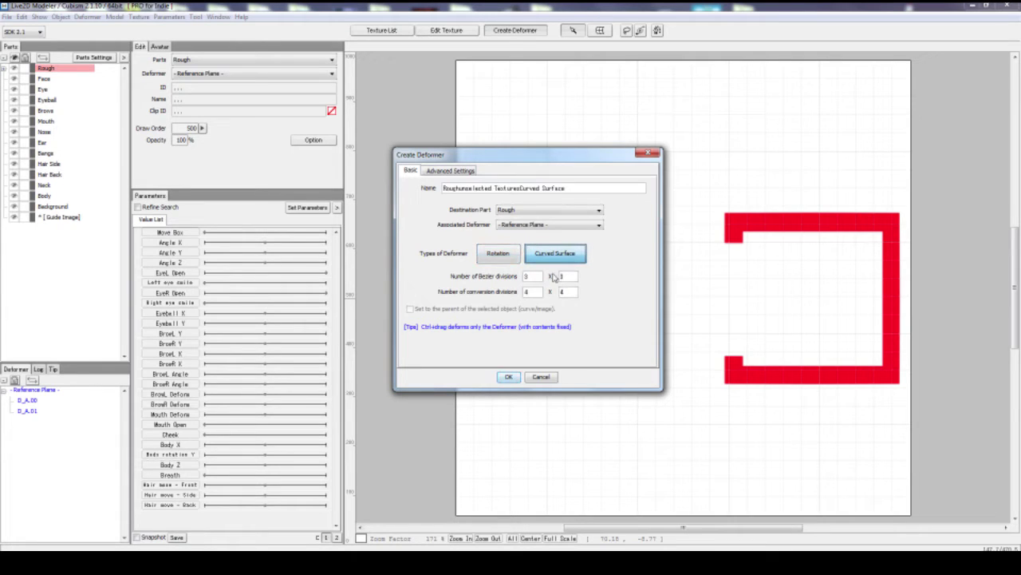
{"action": "left_click", "coordinate": [488, 257]}
{"action": "left_click", "coordinate": [562, 262]}
{"action": "left_click", "coordinate": [506, 254]}
{"action": "left_click", "coordinate": [554, 256]}
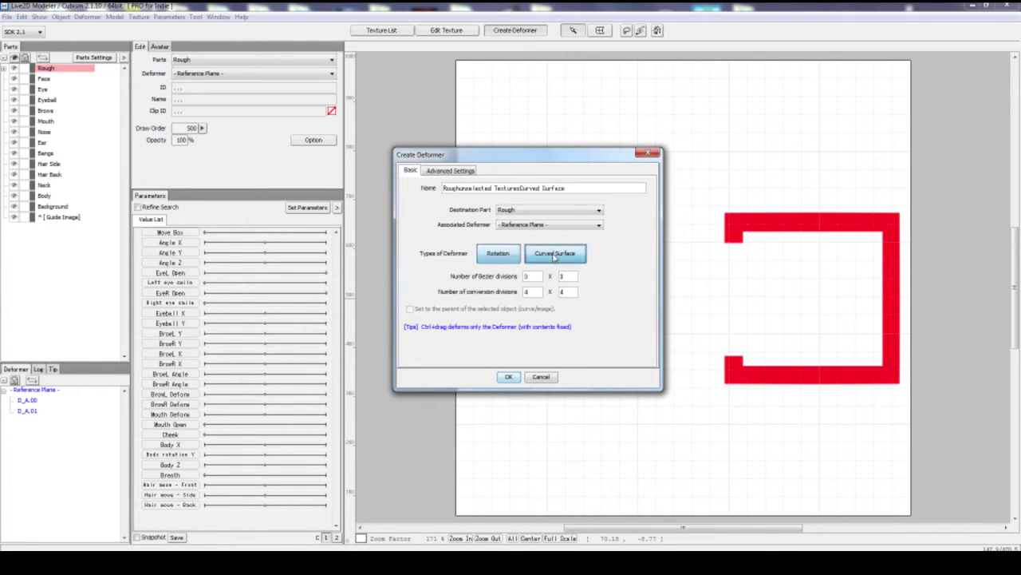
{"action": "left_click", "coordinate": [499, 255]}
{"action": "left_click", "coordinate": [556, 261]}
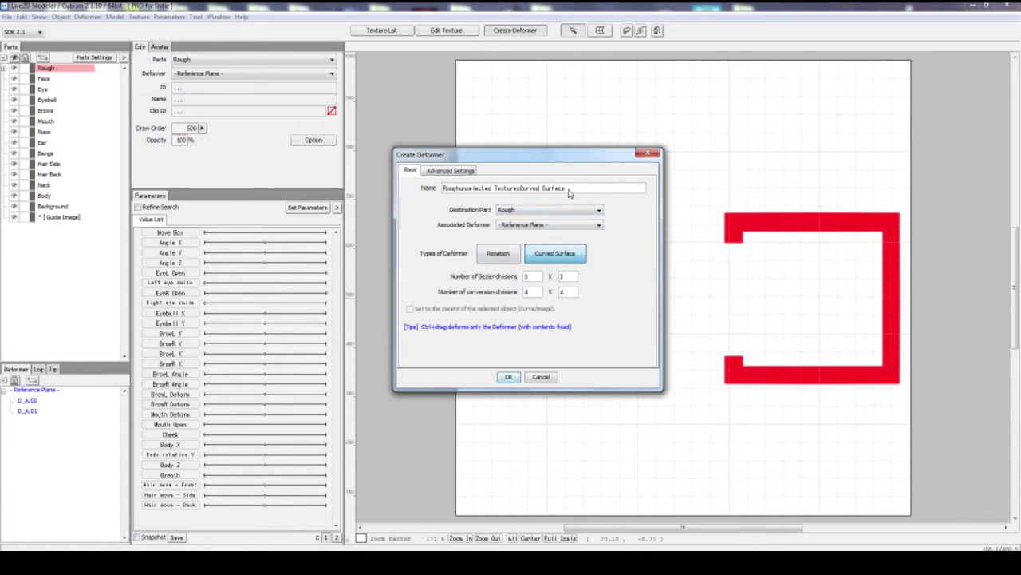
{"action": "left_click_drag", "start_coordinate": [568, 192], "coordinate": [403, 176]}
Name it 'Black square deformer', keep Curved Surface and default divisions, and create it
{"action": "type", "text": "Black square deformer"}
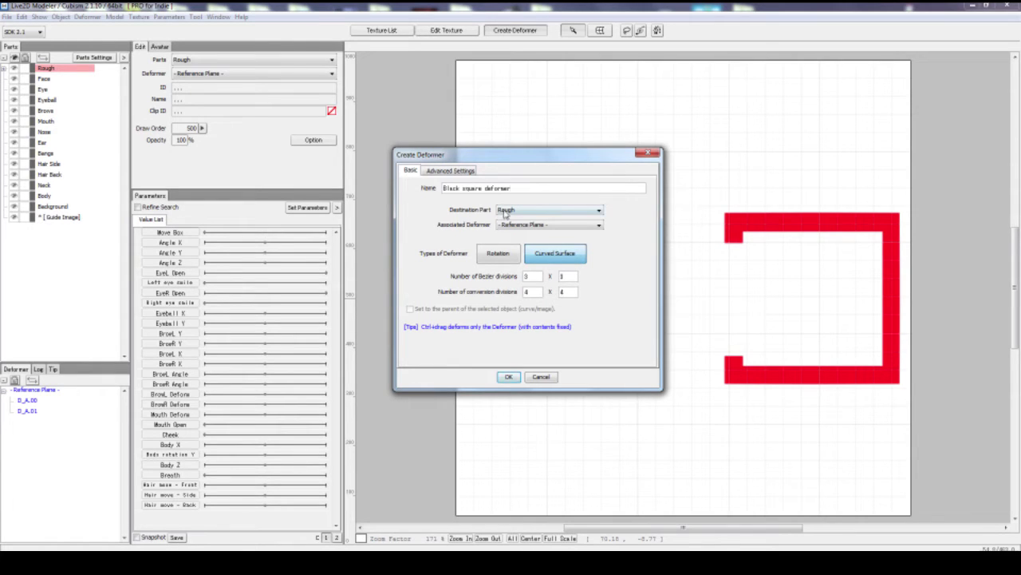
{"action": "left_click", "coordinate": [550, 229]}
{"action": "left_click", "coordinate": [566, 259]}
{"action": "left_click", "coordinate": [527, 278]}
{"action": "left_click", "coordinate": [509, 376]}
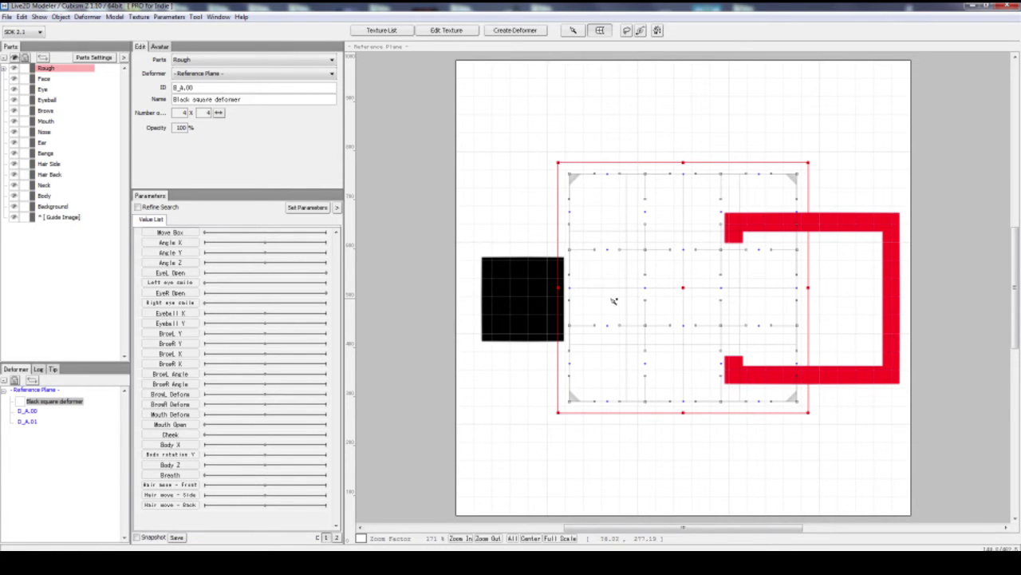
Move the Black square deformer beside the black square and resize it with corner handles
{"action": "left_click_drag", "start_coordinate": [677, 289], "coordinate": [524, 296]}
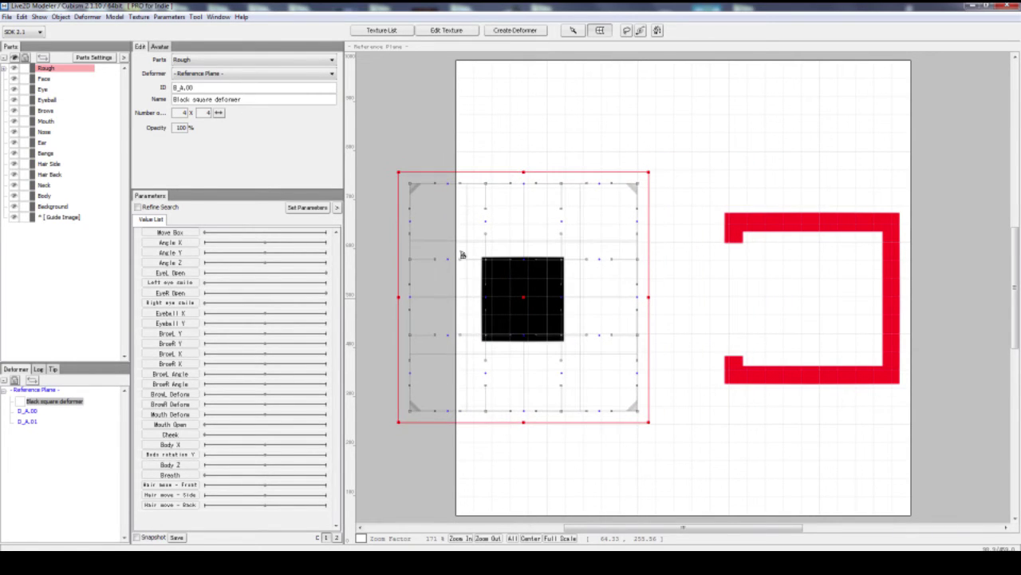
{"action": "left_click_drag", "start_coordinate": [423, 191], "coordinate": [481, 250]}
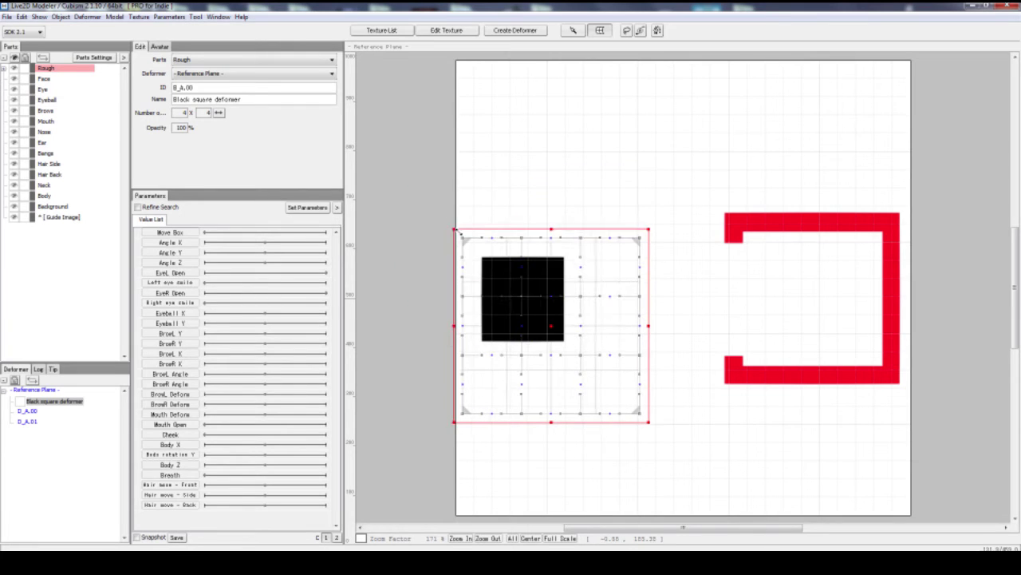
{"action": "left_click_drag", "start_coordinate": [649, 421], "coordinate": [679, 477]}
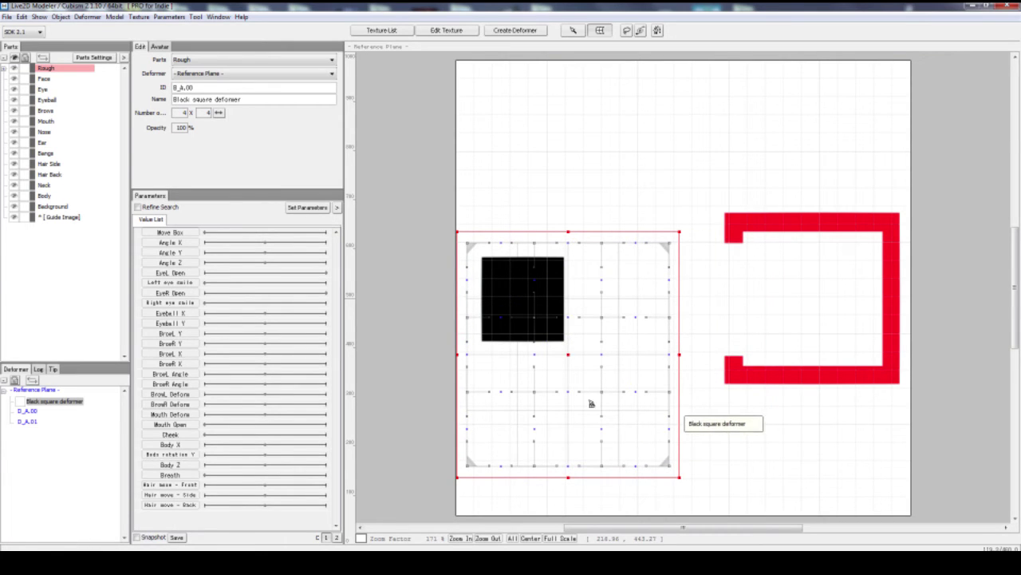
{"action": "left_click_drag", "start_coordinate": [568, 354], "coordinate": [612, 286]}
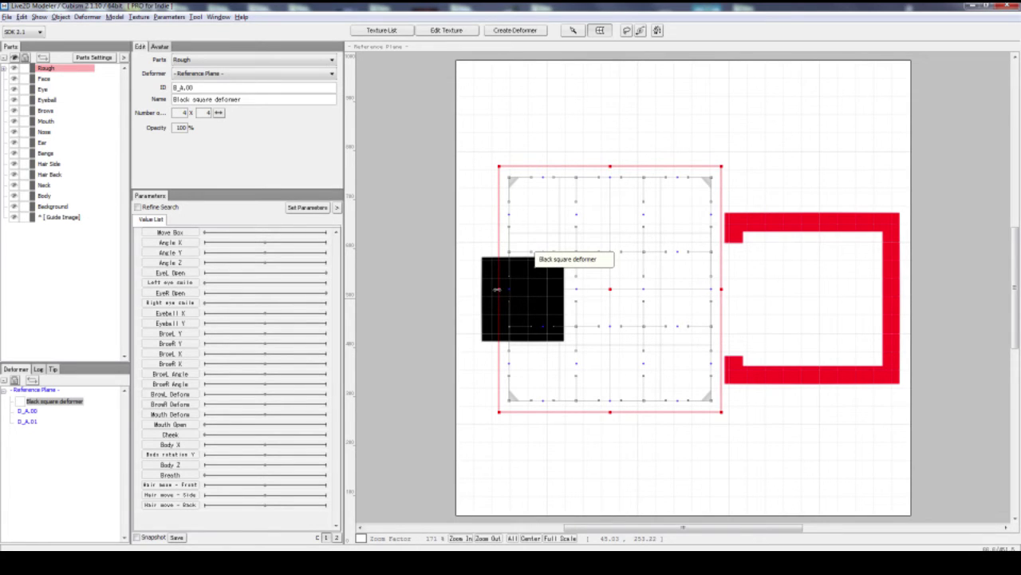
{"action": "left_click_drag", "start_coordinate": [497, 287], "coordinate": [519, 287]}
{"action": "left_click_drag", "start_coordinate": [520, 166], "coordinate": [494, 160]}
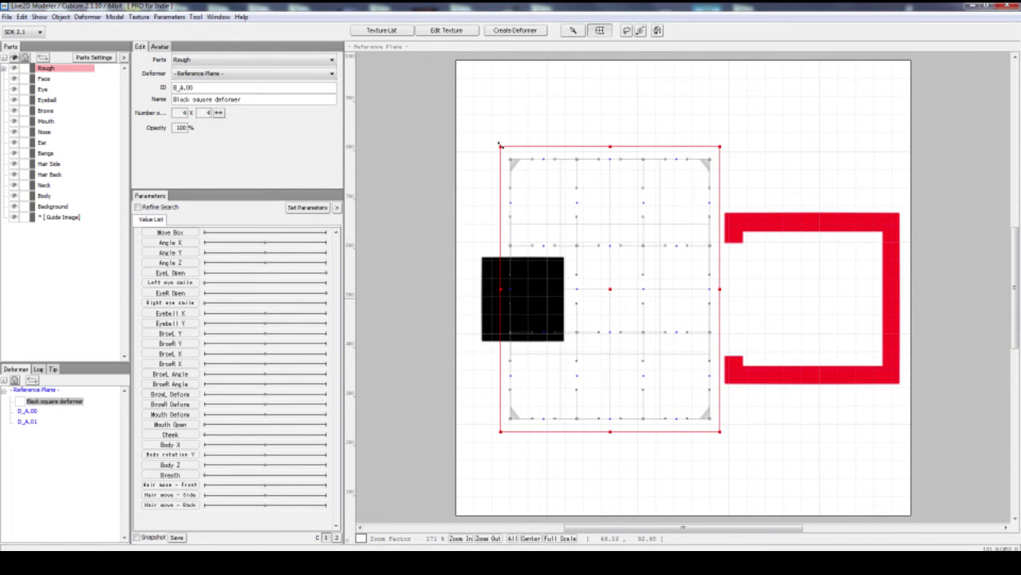
{"action": "left_click_drag", "start_coordinate": [503, 154], "coordinate": [535, 192]}
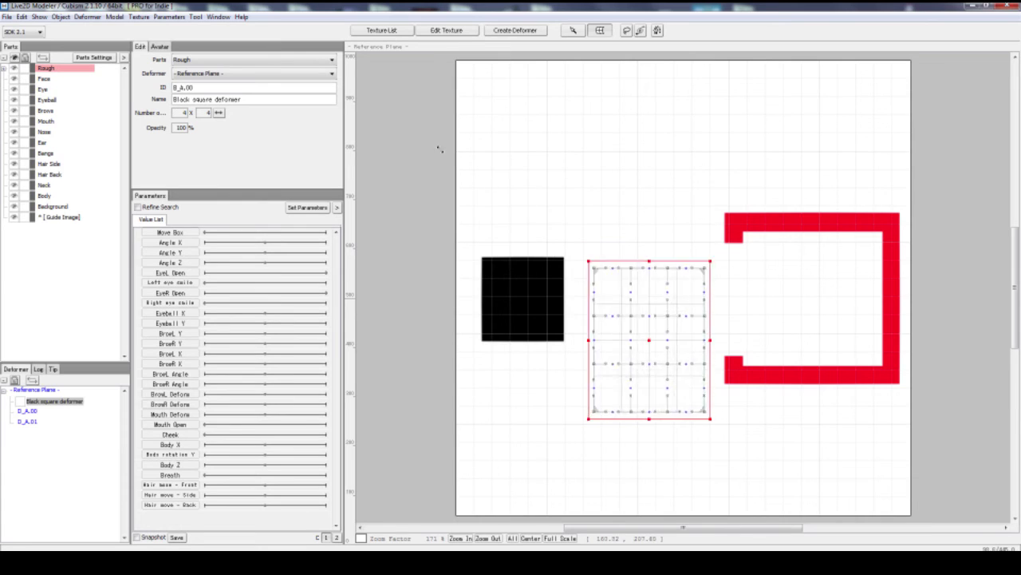
{"action": "left_click_drag", "start_coordinate": [439, 148], "coordinate": [470, 199]}
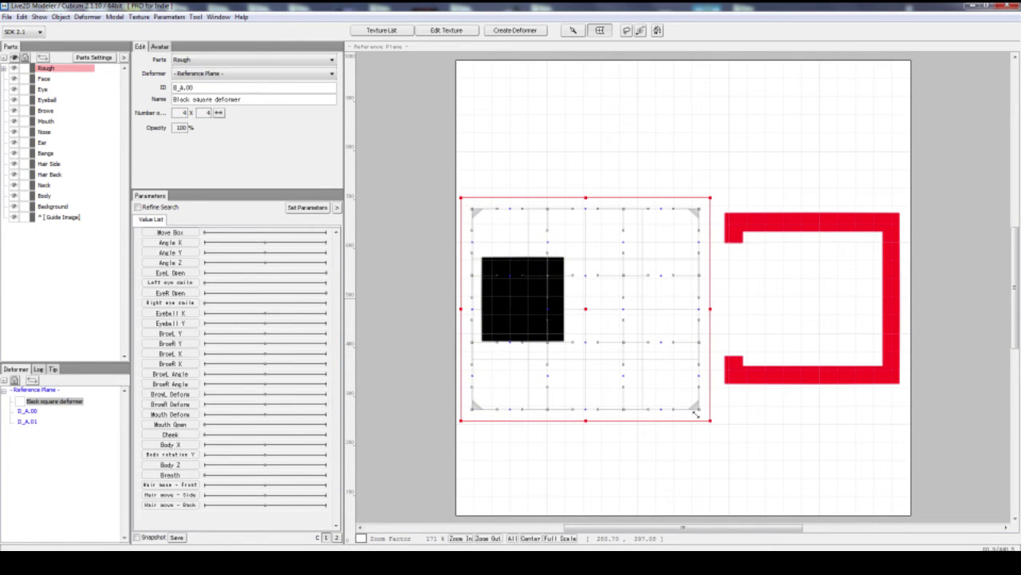
Pull in the bottom-right corner and top edge, centring the grid on the square
{"action": "left_click_drag", "start_coordinate": [696, 413], "coordinate": [581, 358]}
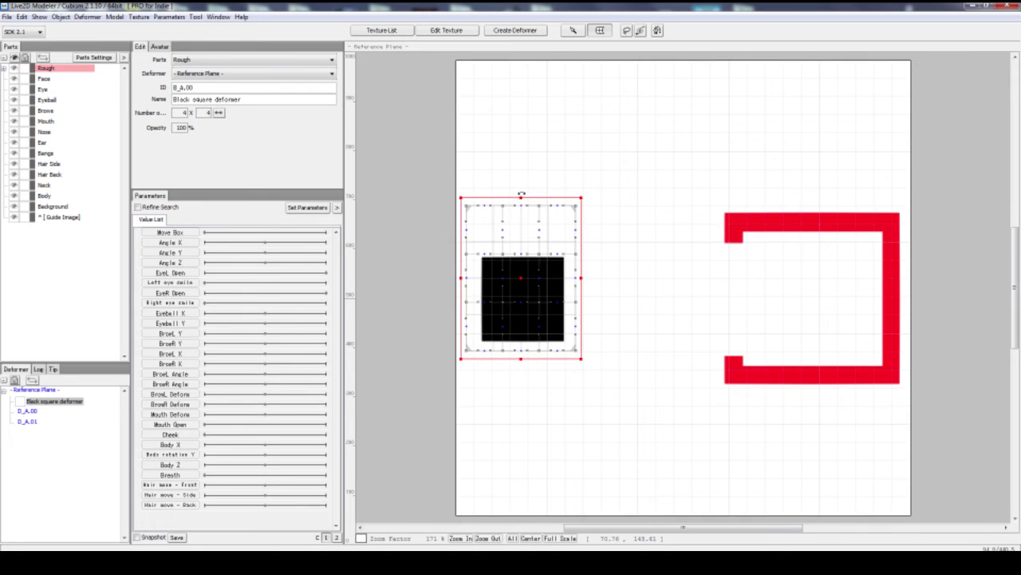
{"action": "left_click_drag", "start_coordinate": [521, 197], "coordinate": [521, 237]}
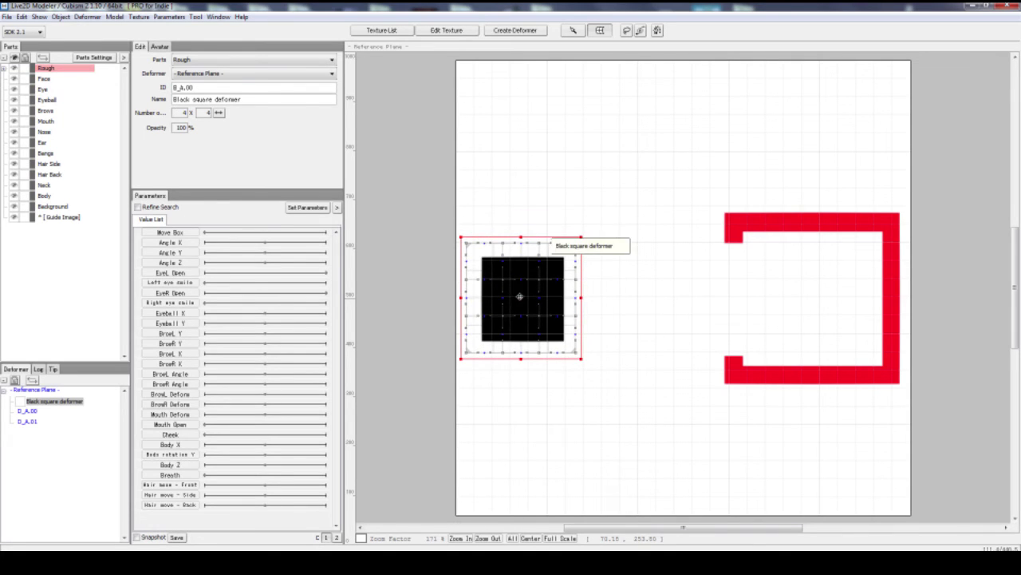
{"action": "left_click_drag", "start_coordinate": [520, 294], "coordinate": [524, 296]}
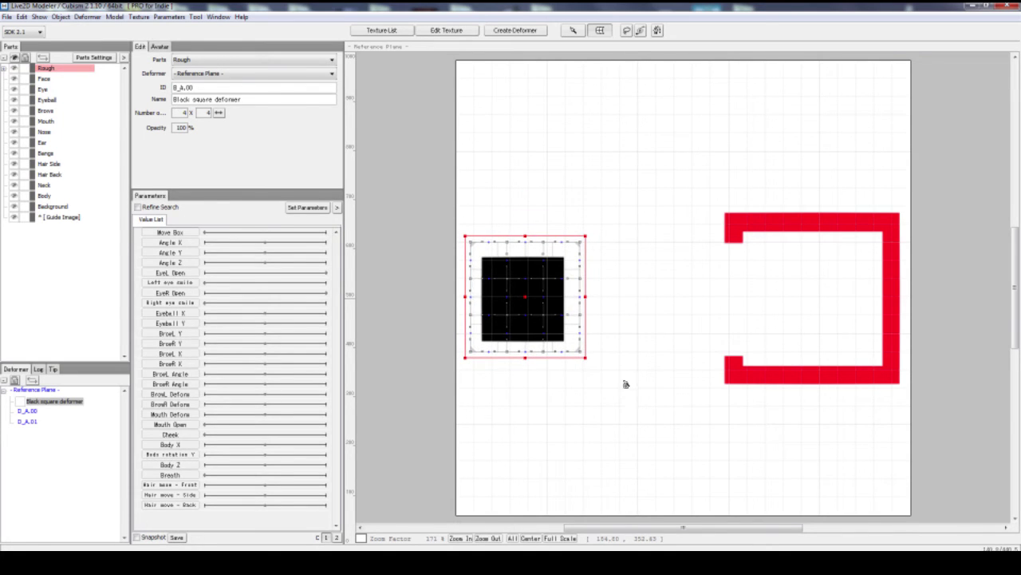
{"action": "left_click", "coordinate": [167, 273]}
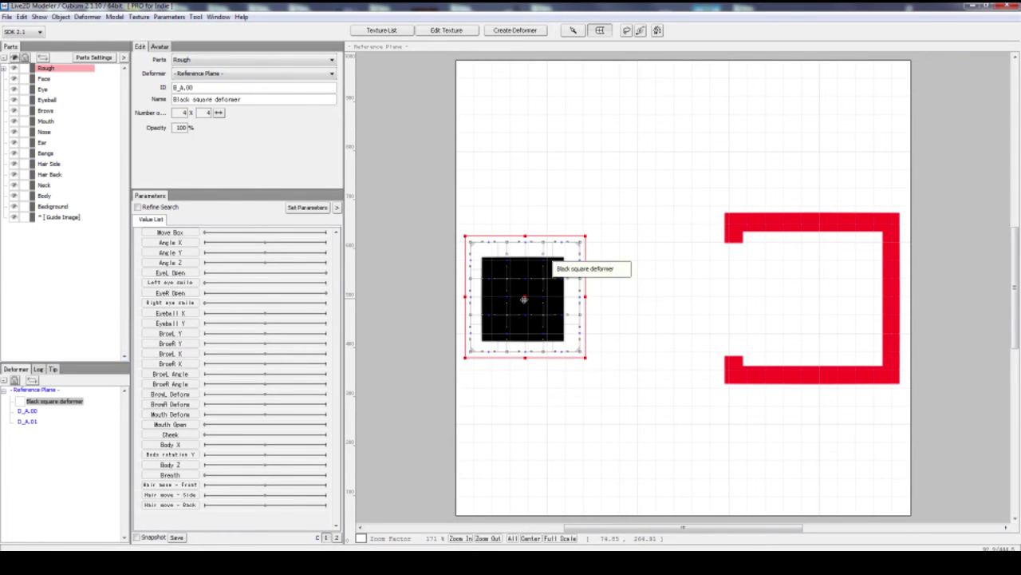
{"action": "mouse_move", "coordinate": [524, 299]}
{"action": "left_mouse_down"}
{"action": "mouse_move", "coordinate": [609, 273]}
{"action": "mouse_move", "coordinate": [547, 296]}
{"action": "mouse_move", "coordinate": [554, 322]}
{"action": "mouse_move", "coordinate": [492, 279]}
{"action": "mouse_move", "coordinate": [570, 304]}
{"action": "mouse_move", "coordinate": [559, 296]}
{"action": "mouse_move", "coordinate": [555, 327]}
{"action": "mouse_move", "coordinate": [534, 296]}
{"action": "mouse_move", "coordinate": [523, 298]}
{"action": "left_mouse_up"}
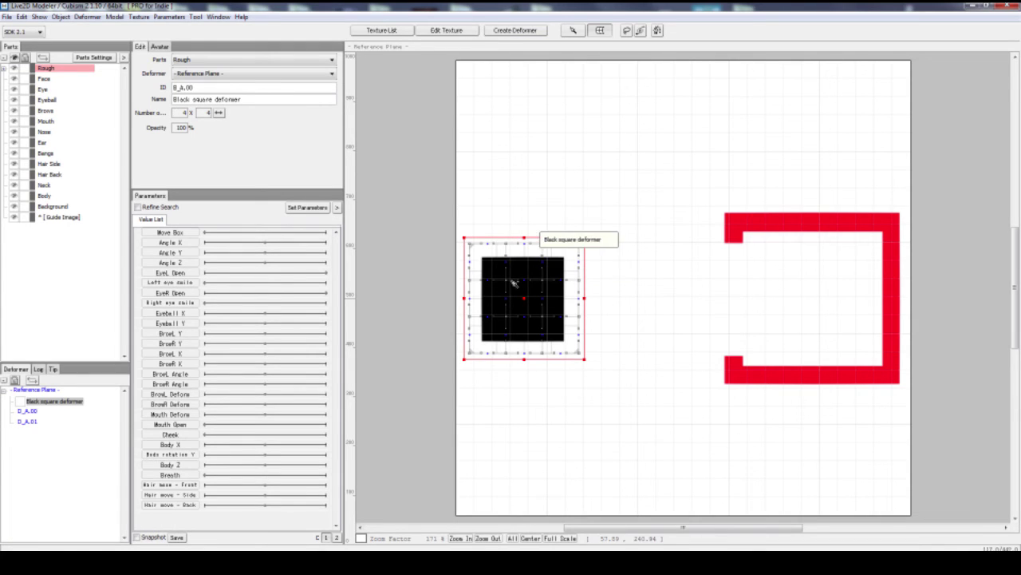
Reselect the Black square deformer, then turn off grid editing for plain object selection
{"action": "left_click", "coordinate": [558, 300]}
{"action": "left_click", "coordinate": [539, 304]}
{"action": "left_click", "coordinate": [607, 301]}
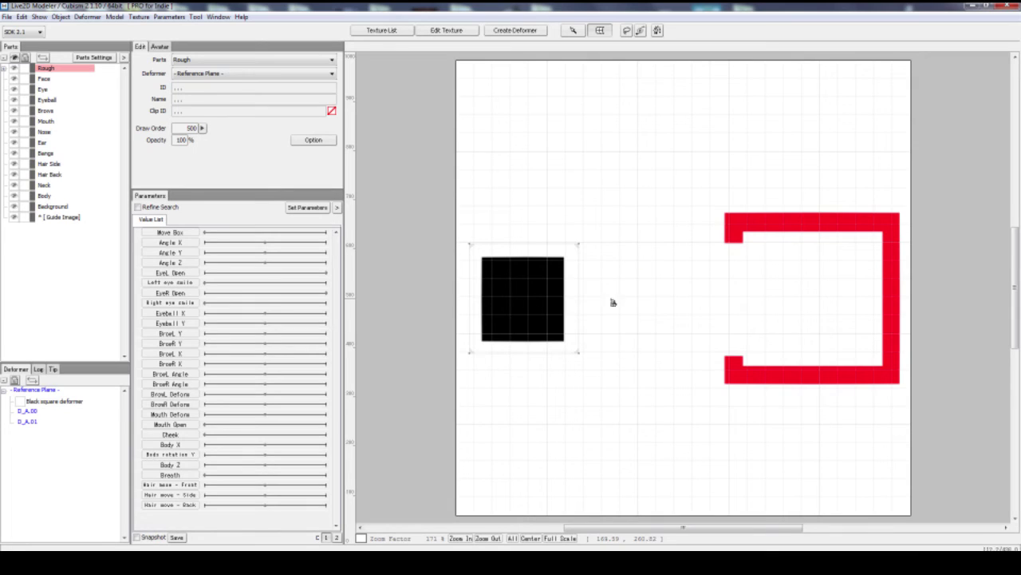
{"action": "left_click", "coordinate": [532, 265]}
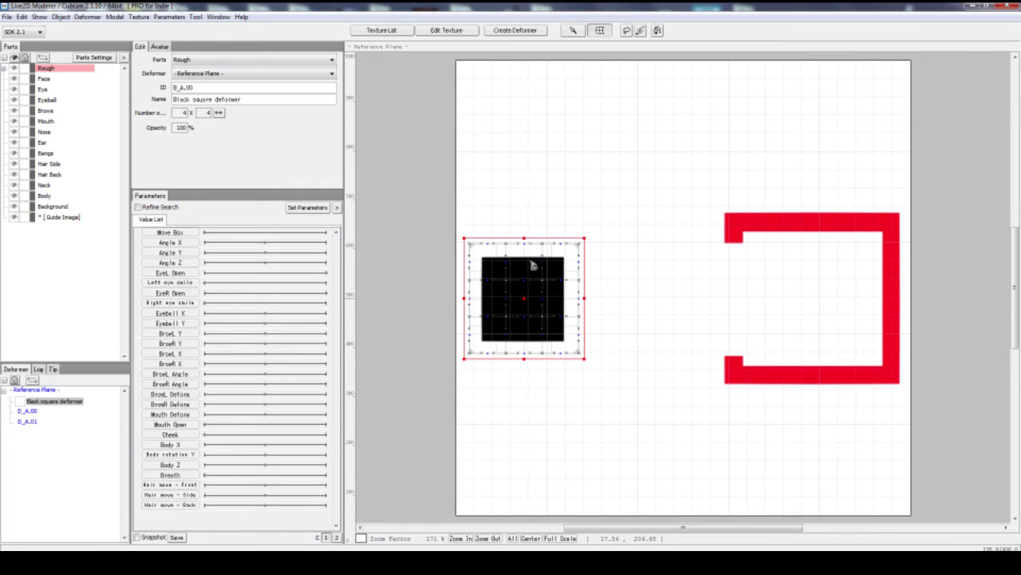
{"action": "left_click", "coordinate": [598, 32]}
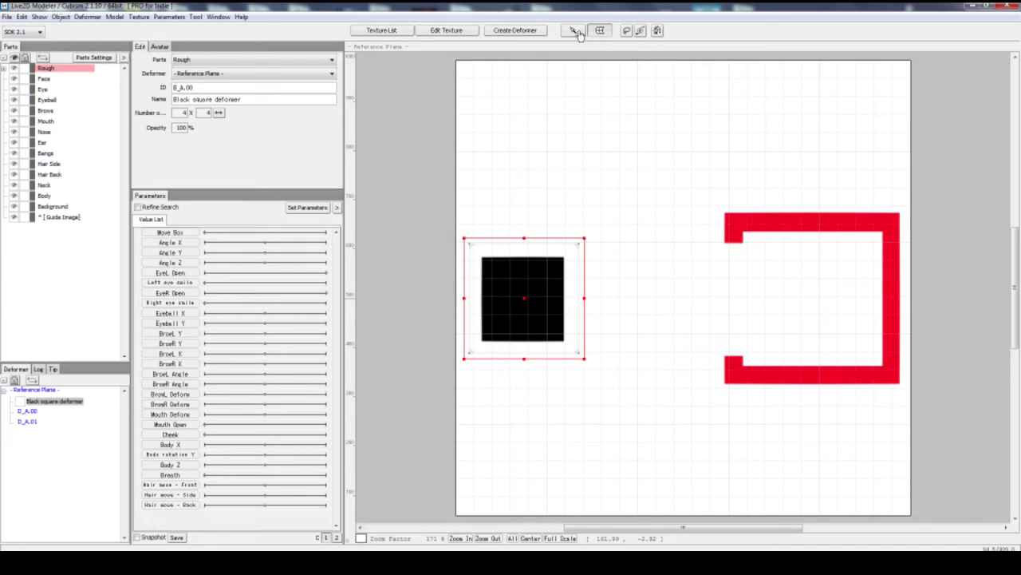
{"action": "left_click", "coordinate": [576, 32]}
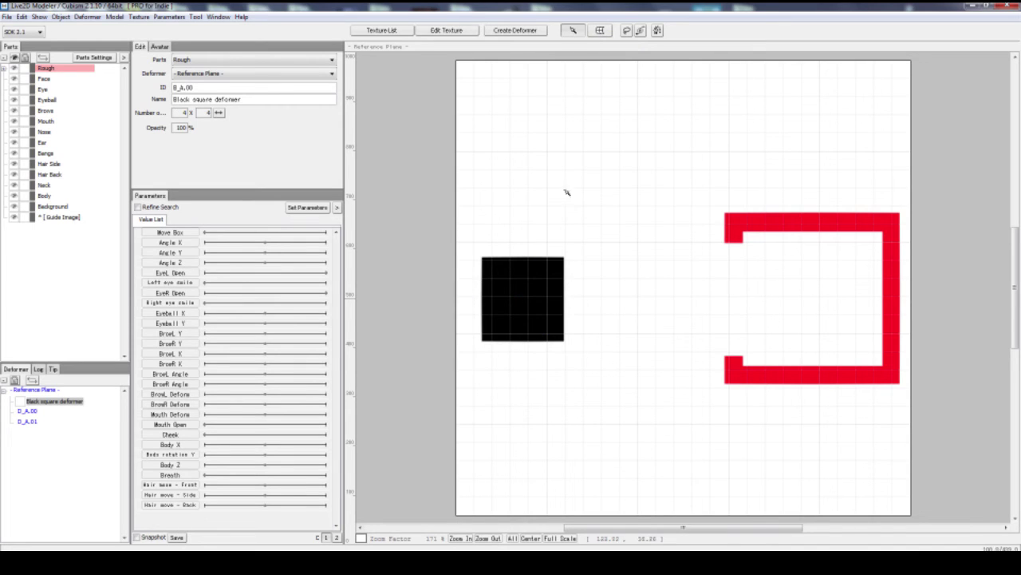
Pick mesh D_A_00 via Select Drawable Object and drag it onto the red bracket
{"action": "left_click", "coordinate": [514, 275]}
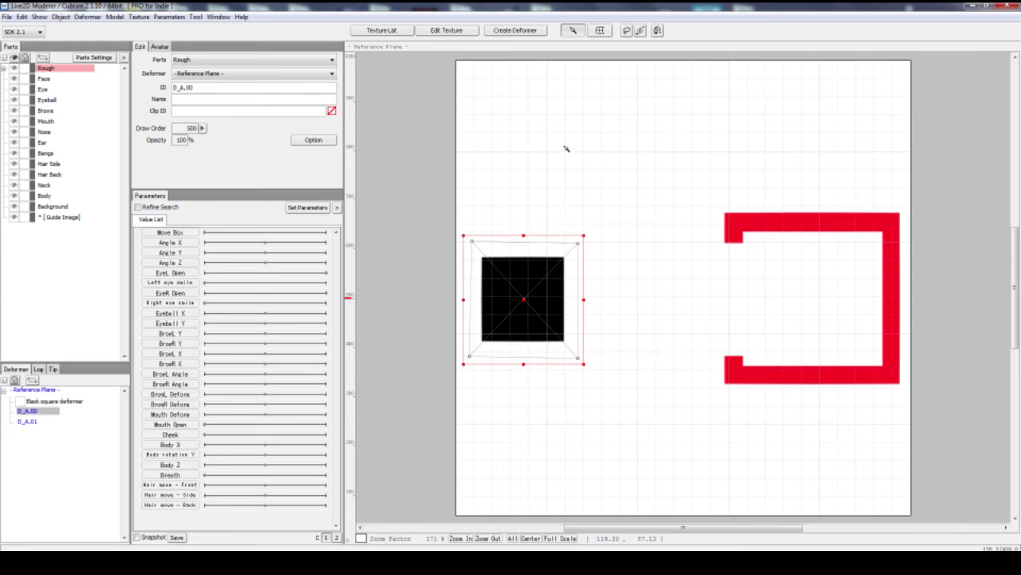
{"action": "right_click", "coordinate": [539, 316]}
{"action": "mouse_move", "coordinate": [574, 341]}
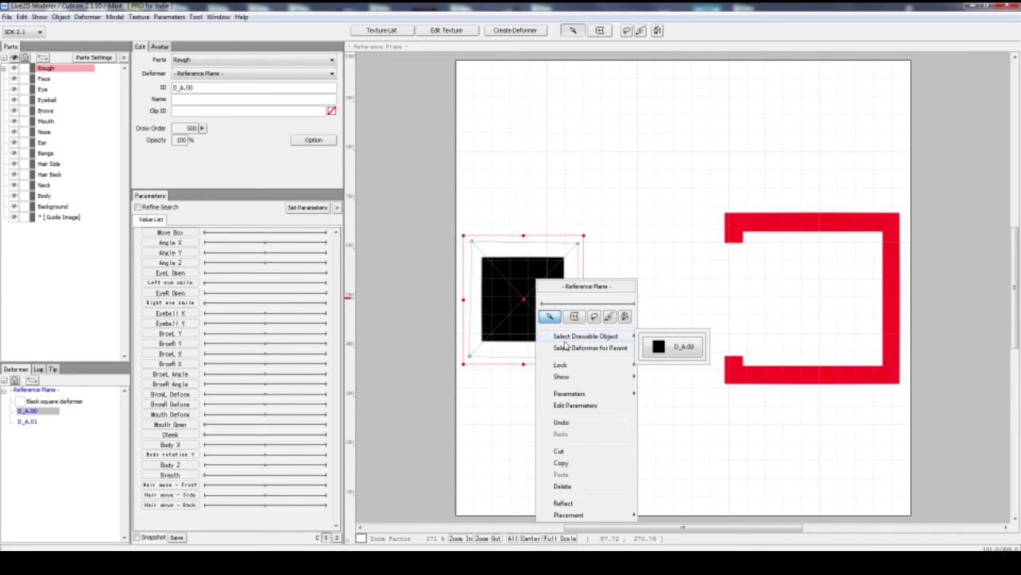
{"action": "left_click", "coordinate": [670, 347]}
{"action": "left_click_drag", "start_coordinate": [522, 295], "coordinate": [741, 226]}
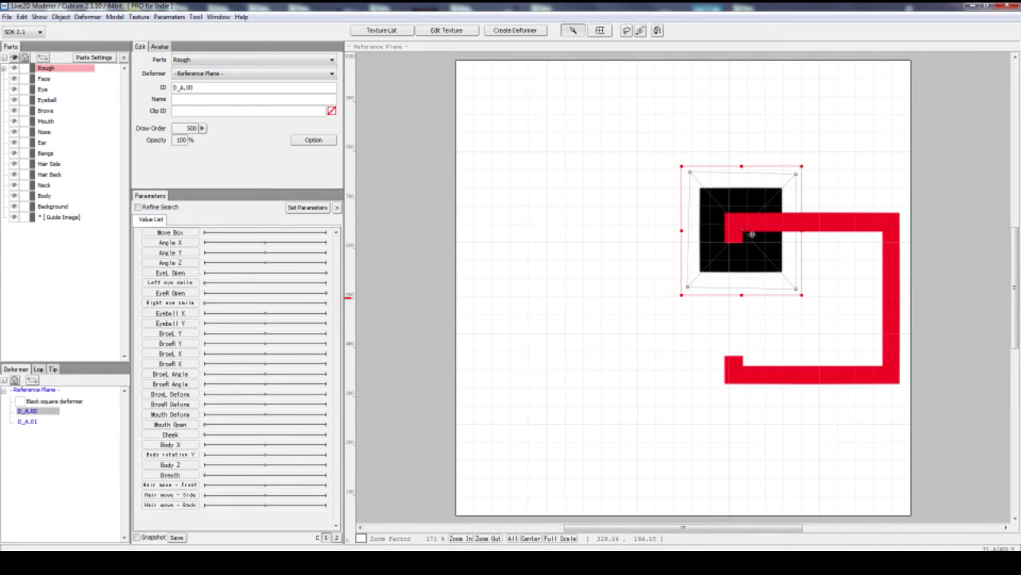
Reselect D_A_00, drag it back left, and expand the Rough part
{"action": "right_click", "coordinate": [740, 228]}
{"action": "mouse_move", "coordinate": [804, 253]}
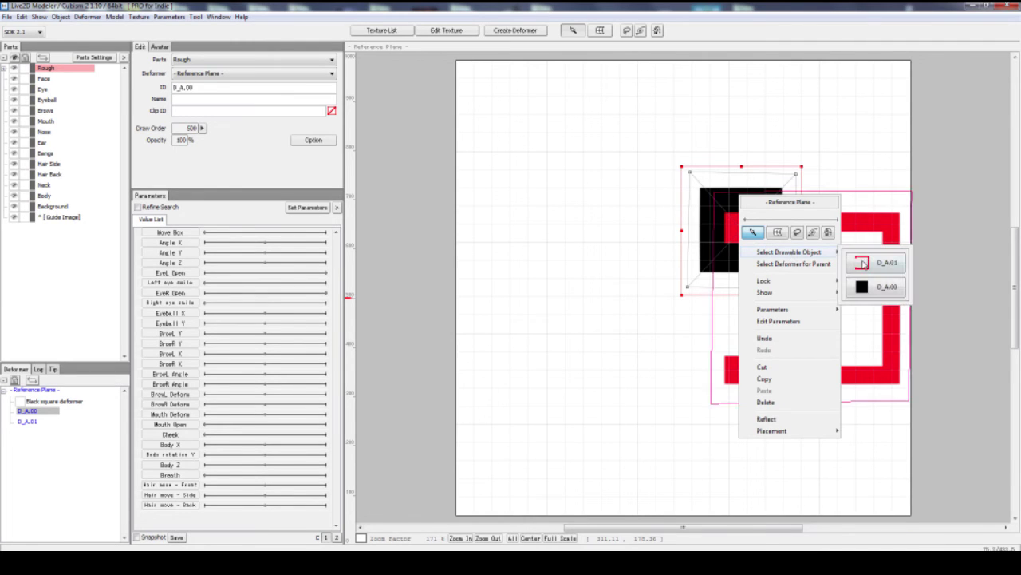
{"action": "left_click", "coordinate": [878, 288]}
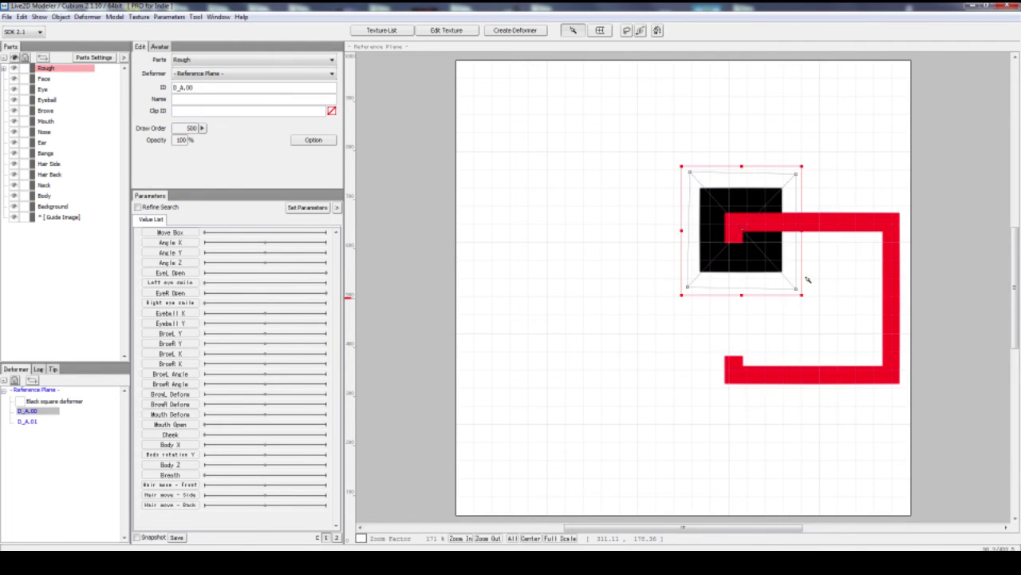
{"action": "left_click_drag", "start_coordinate": [740, 231], "coordinate": [524, 304]}
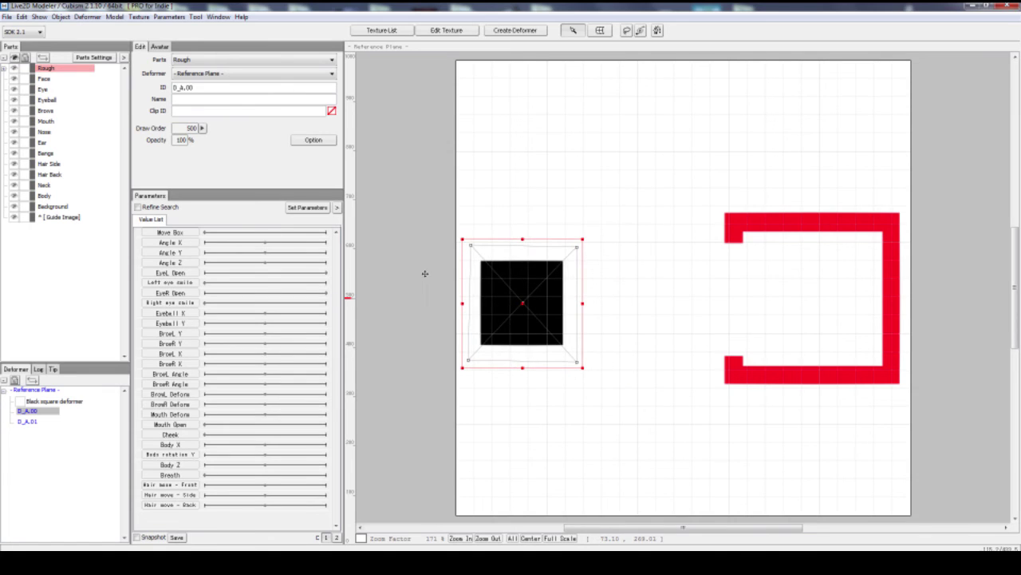
{"action": "left_click", "coordinate": [5, 72]}
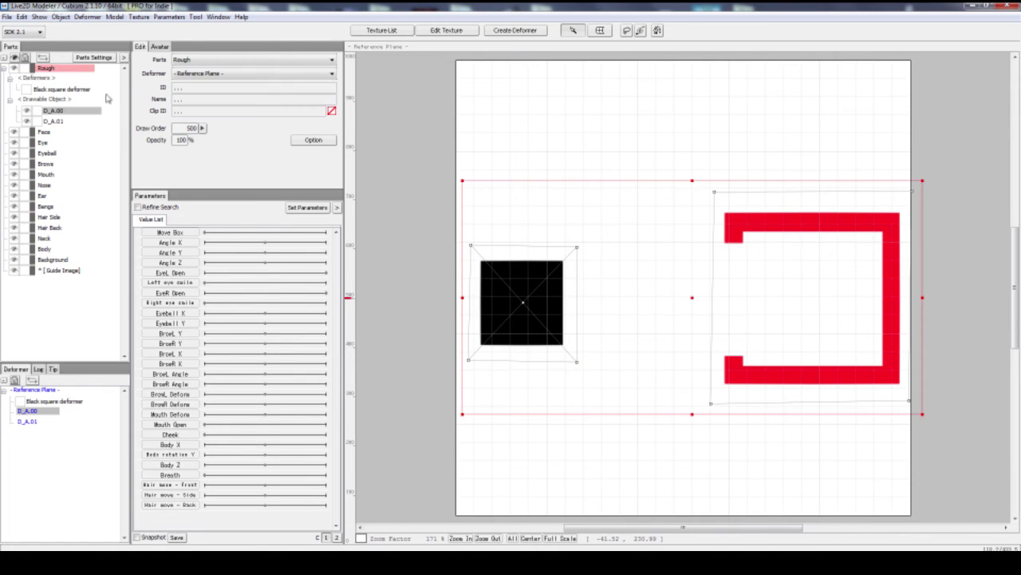
{"action": "left_click", "coordinate": [54, 121]}
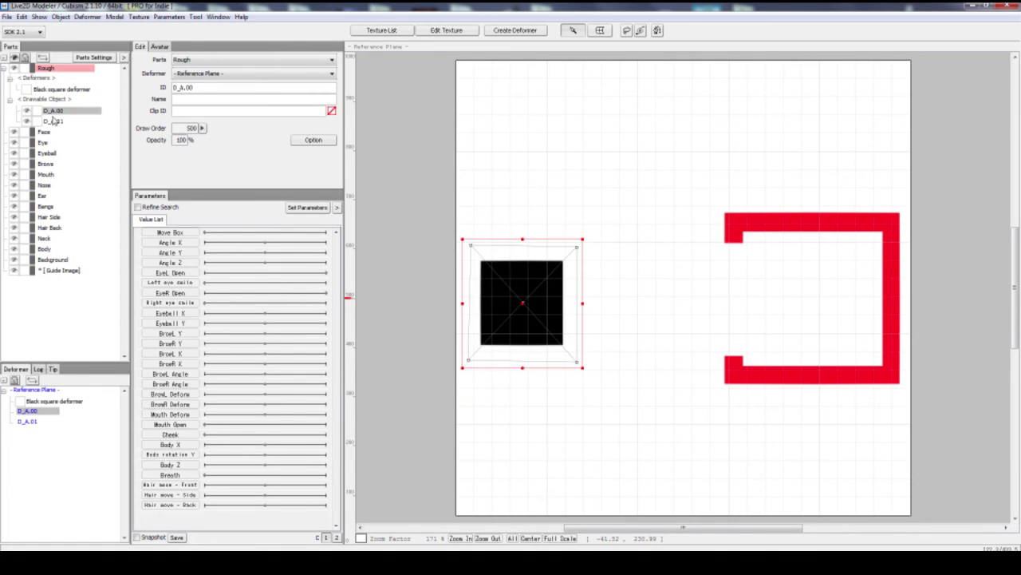
{"action": "left_click", "coordinate": [56, 131]}
{"action": "left_click", "coordinate": [52, 112]}
{"action": "left_click", "coordinate": [52, 89]}
{"action": "left_click", "coordinate": [58, 111]}
{"action": "left_click", "coordinate": [56, 90]}
{"action": "left_click", "coordinate": [57, 112]}
{"action": "left_click", "coordinate": [57, 89]}
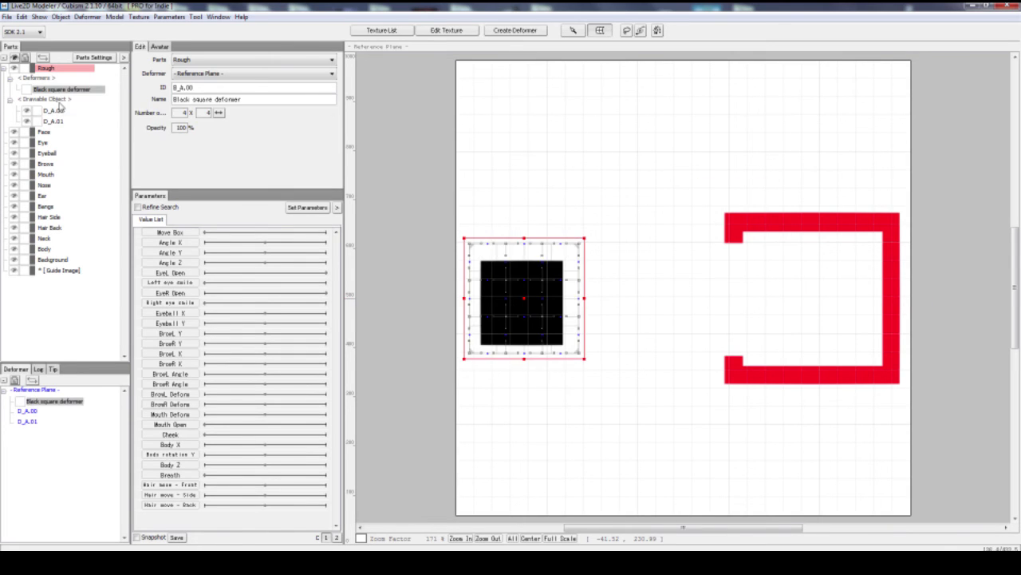
{"action": "left_click", "coordinate": [57, 112]}
{"action": "left_click_drag", "start_coordinate": [16, 362], "coordinate": [29, 327]}
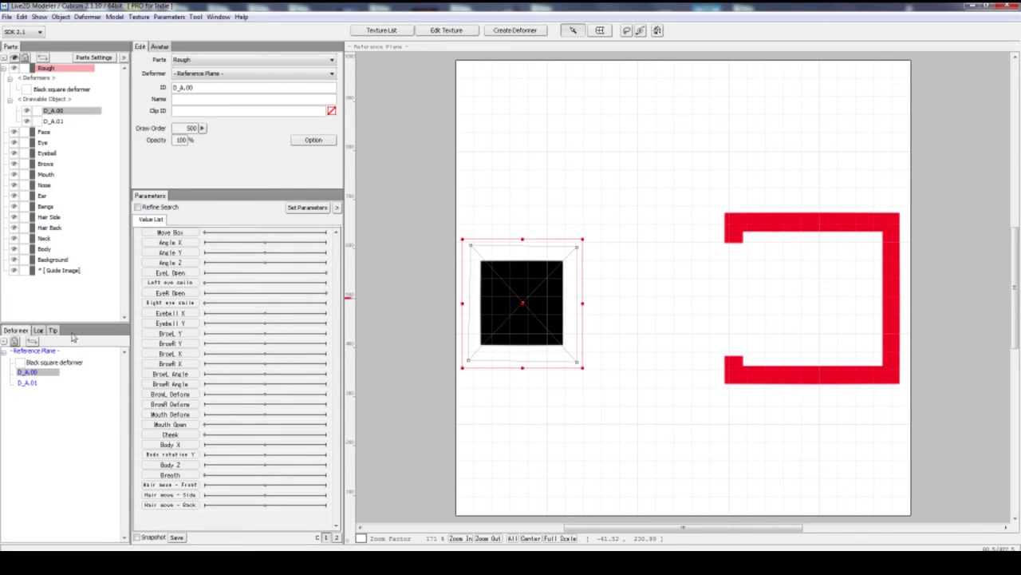
{"action": "left_click", "coordinate": [54, 363]}
{"action": "left_click", "coordinate": [28, 372]}
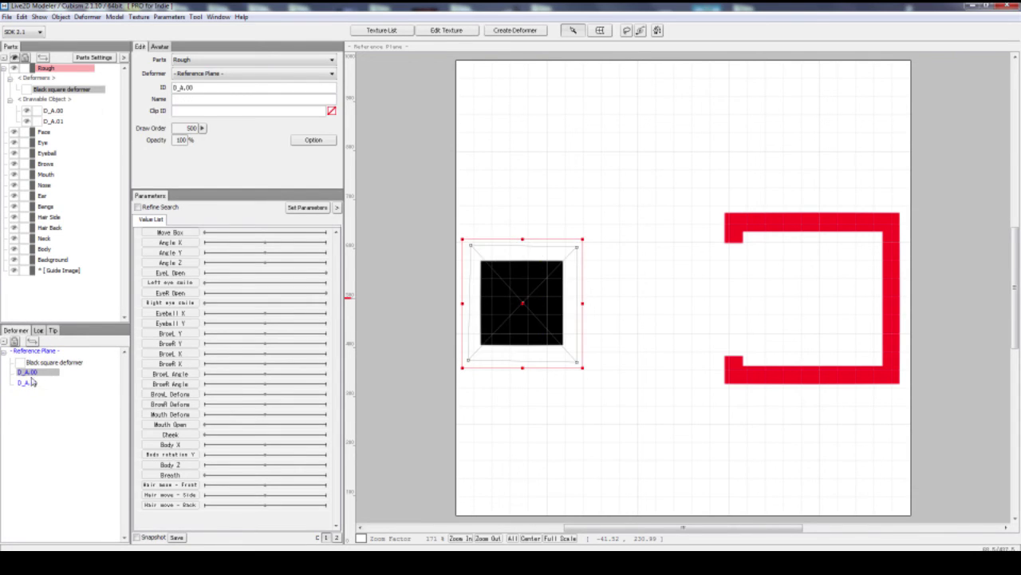
{"action": "left_click", "coordinate": [27, 383]}
{"action": "left_click", "coordinate": [55, 363]}
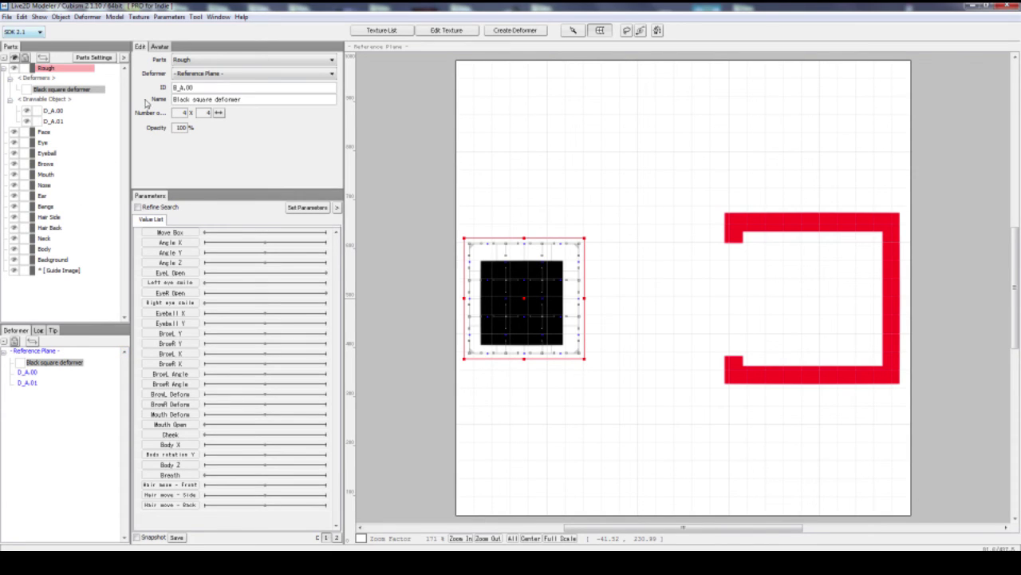
{"action": "left_click", "coordinate": [58, 113]}
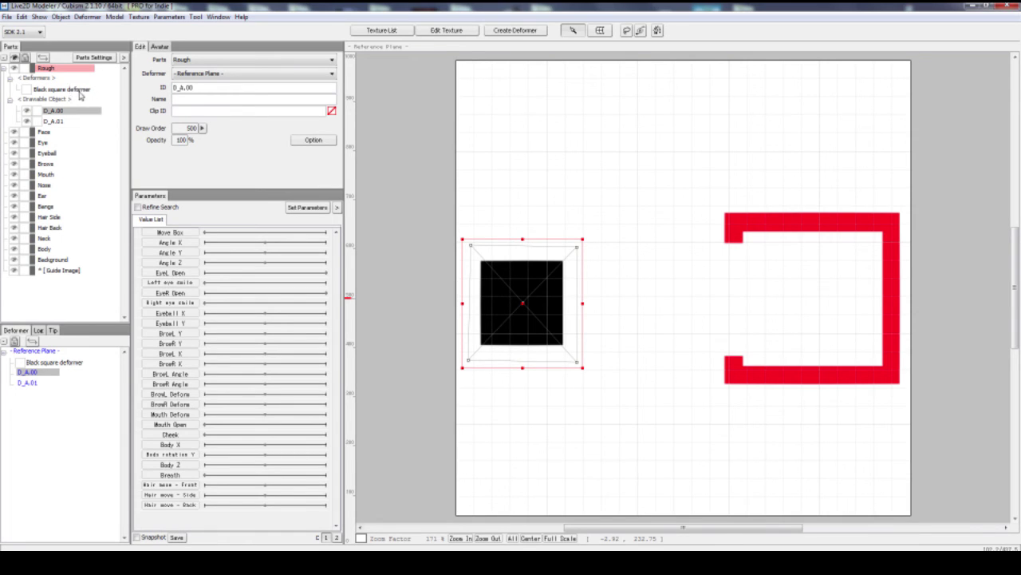
{"action": "left_click", "coordinate": [76, 89]}
{"action": "left_click", "coordinate": [77, 112]}
Set D_A.00's Deformer to 'Black square deformer [Rough]' in the Edit panel
{"action": "left_click", "coordinate": [217, 17]}
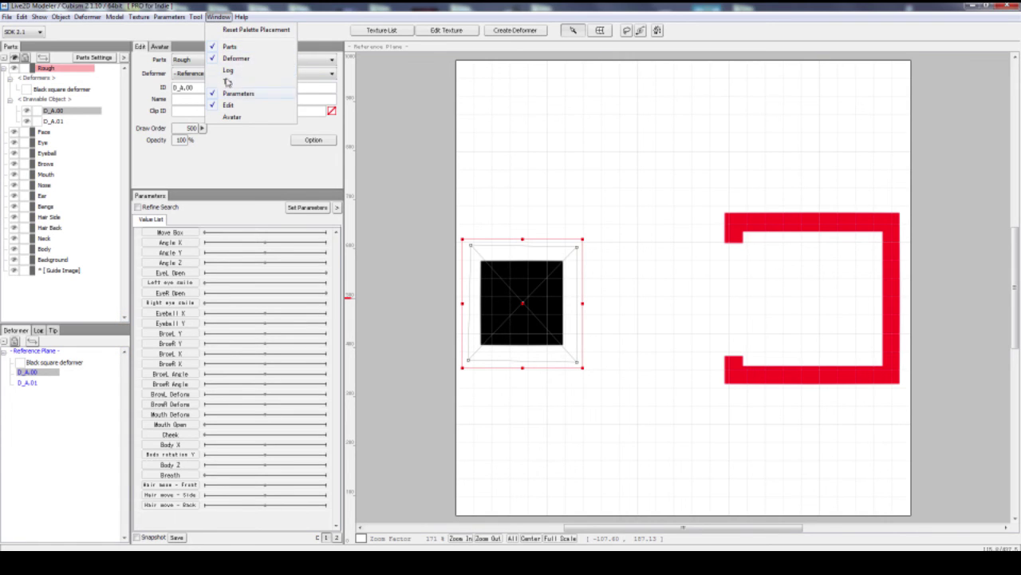
{"action": "left_click", "coordinate": [201, 162]}
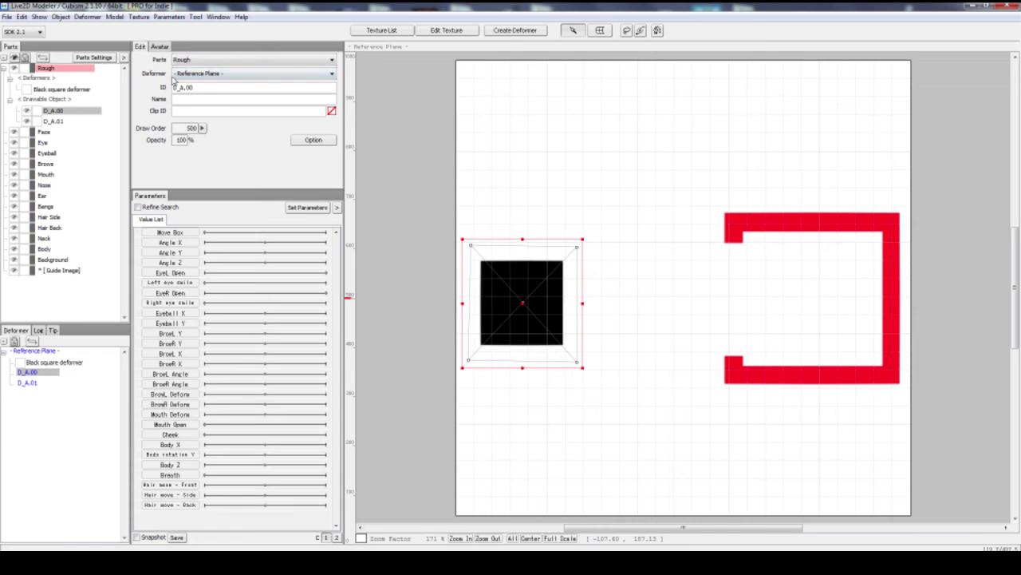
{"action": "left_click", "coordinate": [332, 75]}
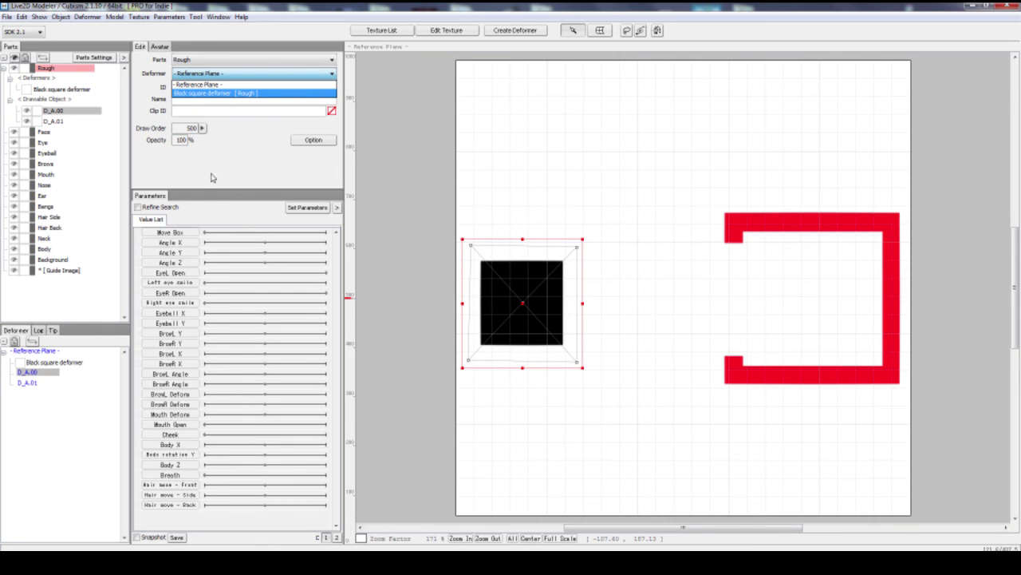
{"action": "left_click", "coordinate": [213, 93]}
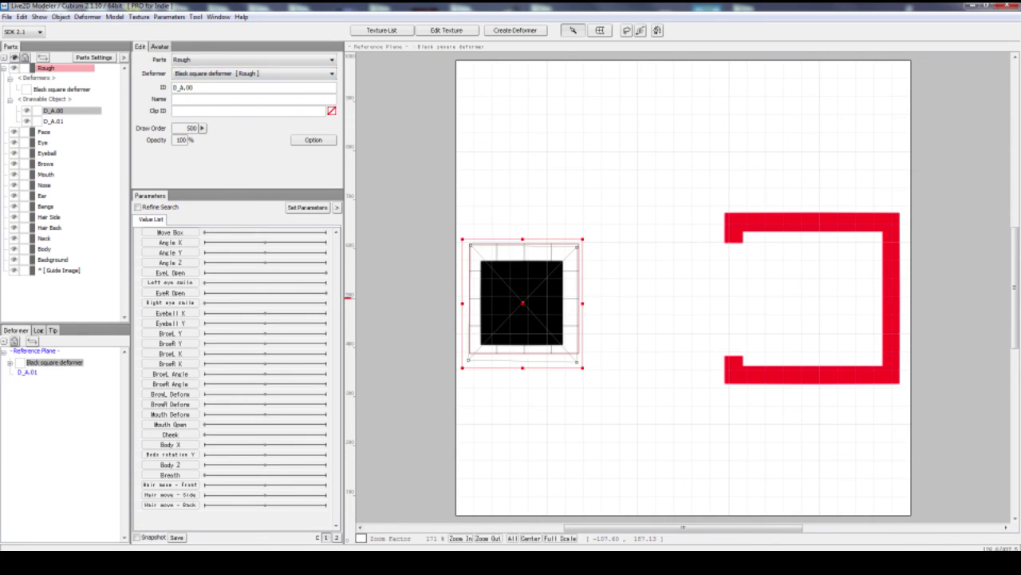
{"action": "left_click", "coordinate": [600, 30]}
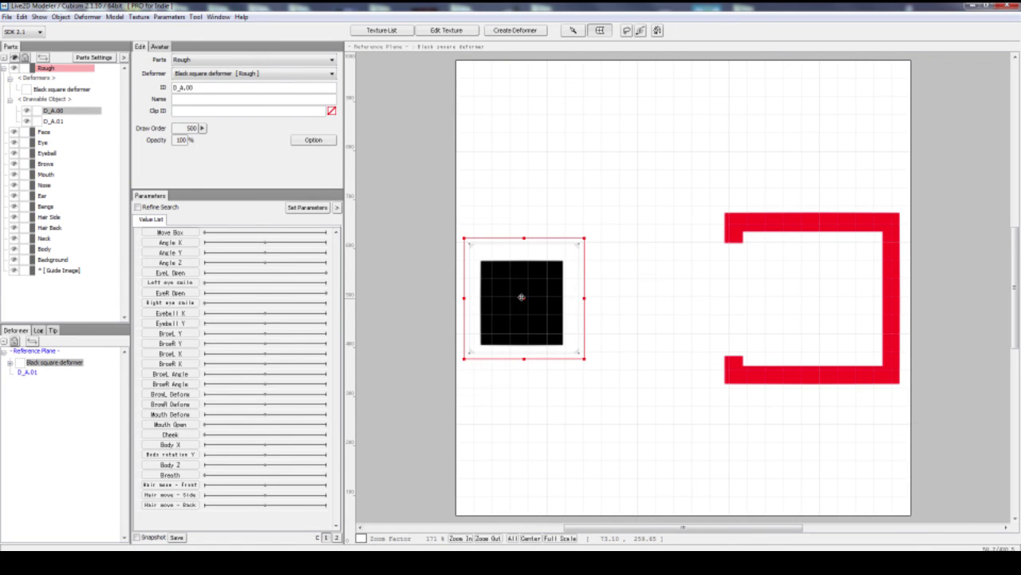
Drag the deformer box, undo with Ctrl+Z, and move the Black square deformer
{"action": "mouse_move", "coordinate": [529, 298]}
{"action": "left_mouse_down"}
{"action": "mouse_move", "coordinate": [541, 245]}
{"action": "mouse_move", "coordinate": [575, 300]}
{"action": "mouse_move", "coordinate": [518, 286]}
{"action": "left_mouse_up"}
{"action": "key", "text": "ctrl+z"}
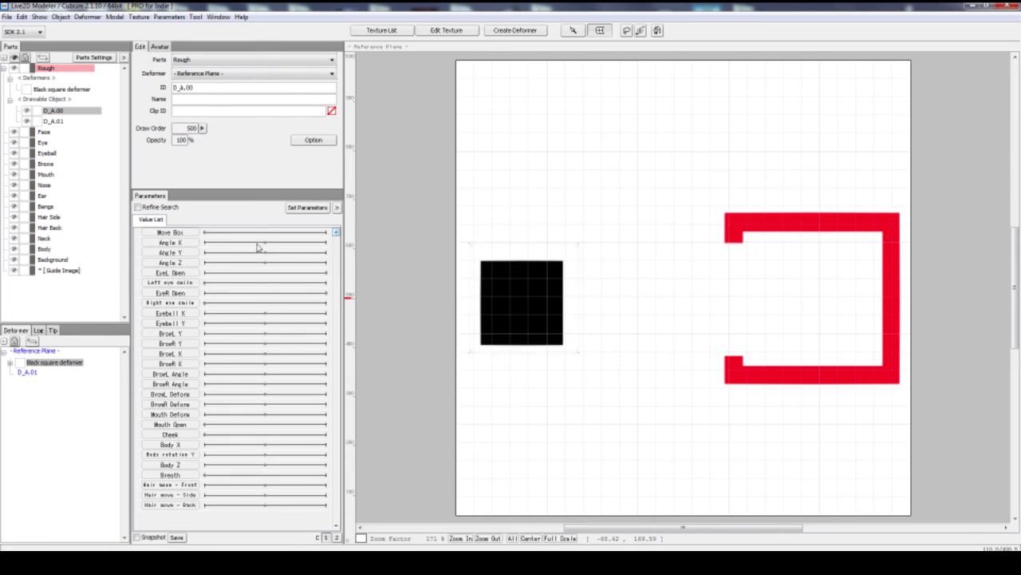
{"action": "left_click", "coordinate": [61, 88]}
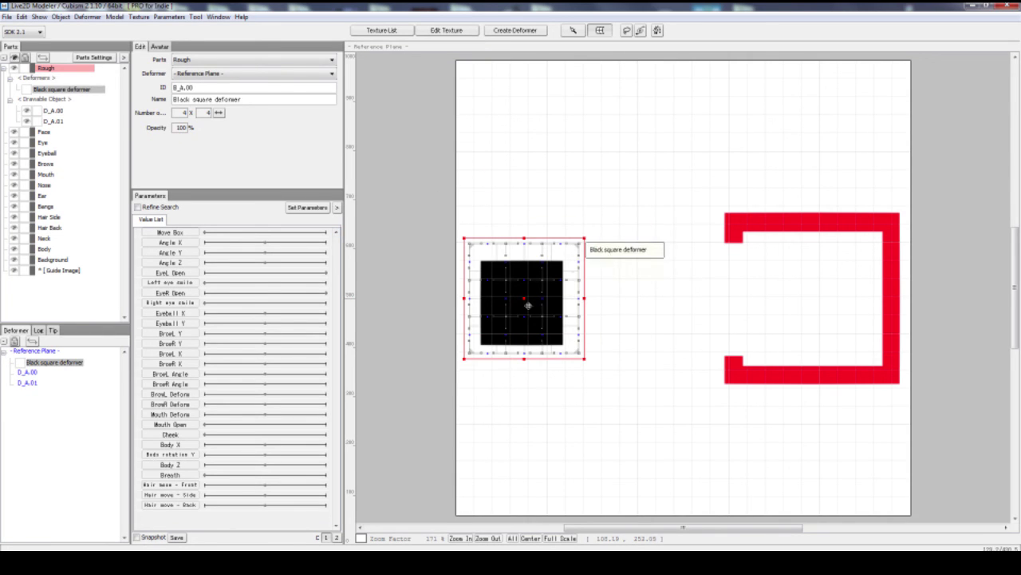
{"action": "left_click_drag", "start_coordinate": [526, 289], "coordinate": [557, 322]}
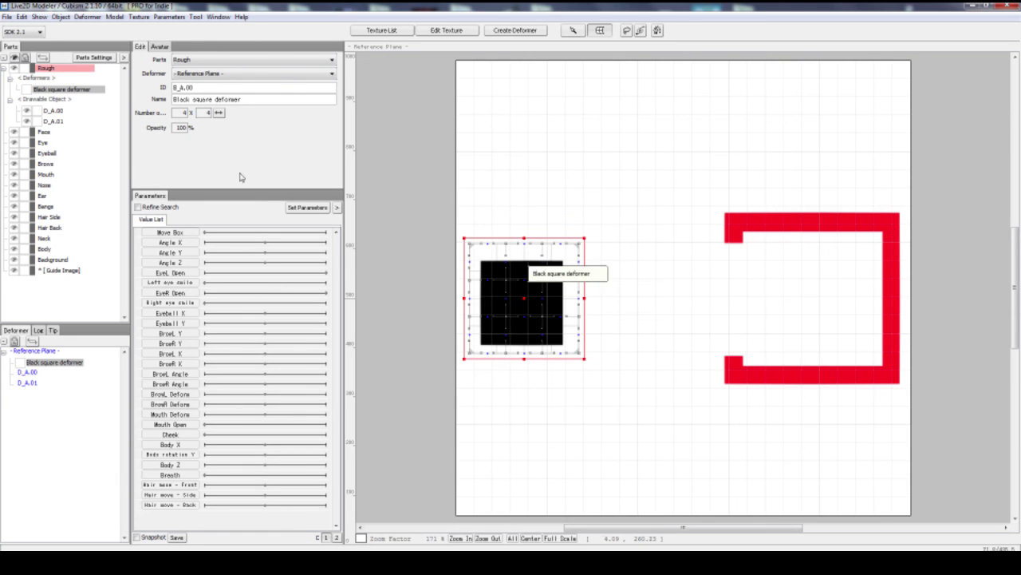
Reparent D_A.00 to the Black square deformer through its Deformer dropdown
{"action": "left_click", "coordinate": [48, 112]}
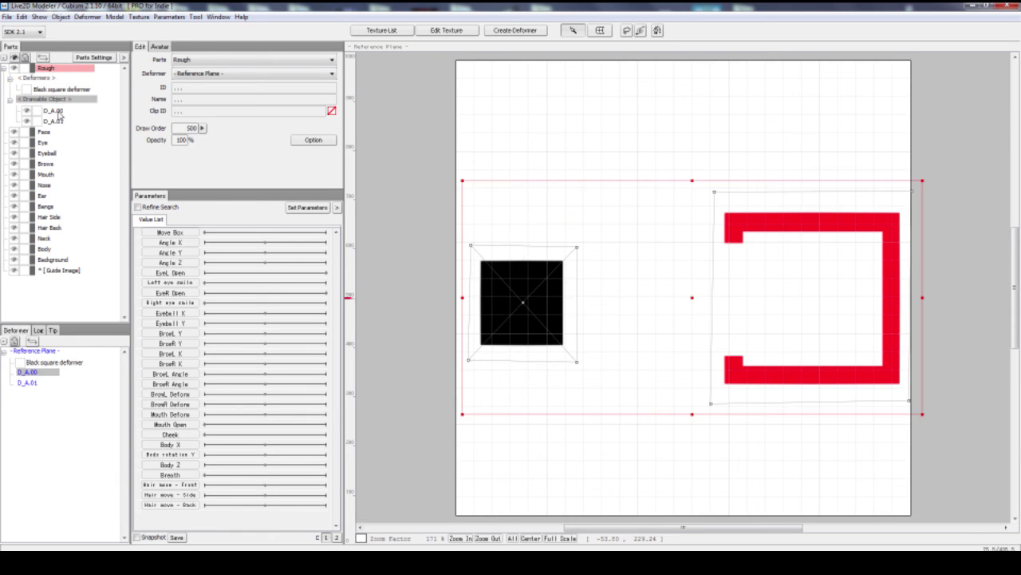
{"action": "left_click", "coordinate": [223, 73]}
{"action": "left_click", "coordinate": [611, 160]}
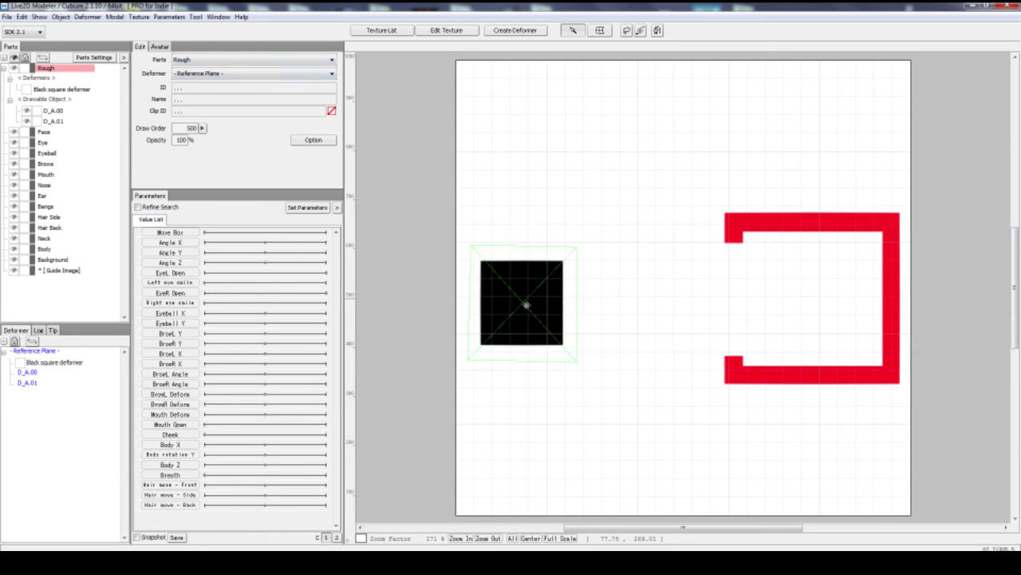
{"action": "left_click", "coordinate": [47, 112]}
{"action": "left_click", "coordinate": [214, 73]}
{"action": "left_click", "coordinate": [214, 92]}
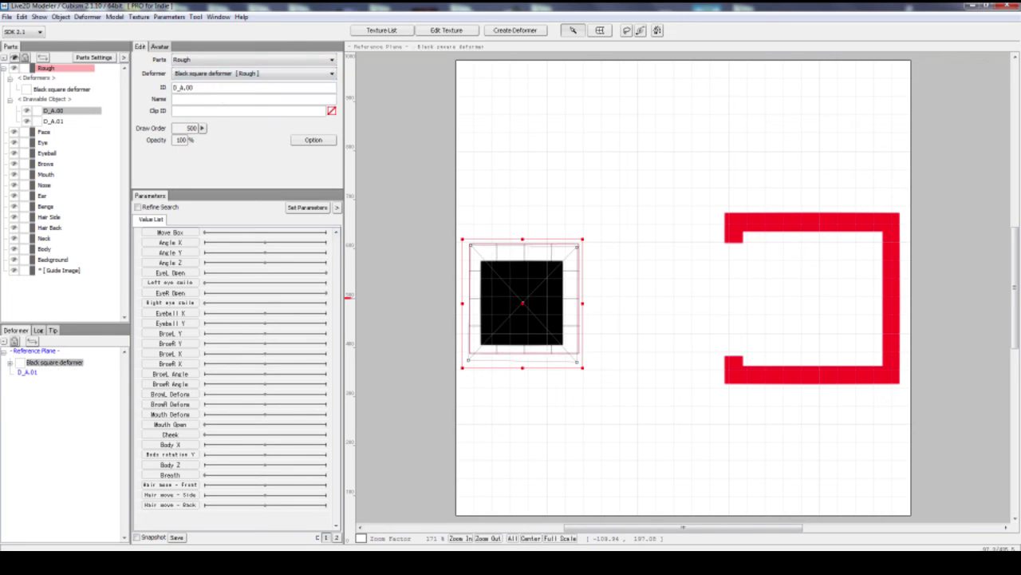
Settle the Black square deformer box slightly right and down around the square
{"action": "left_click", "coordinate": [73, 92]}
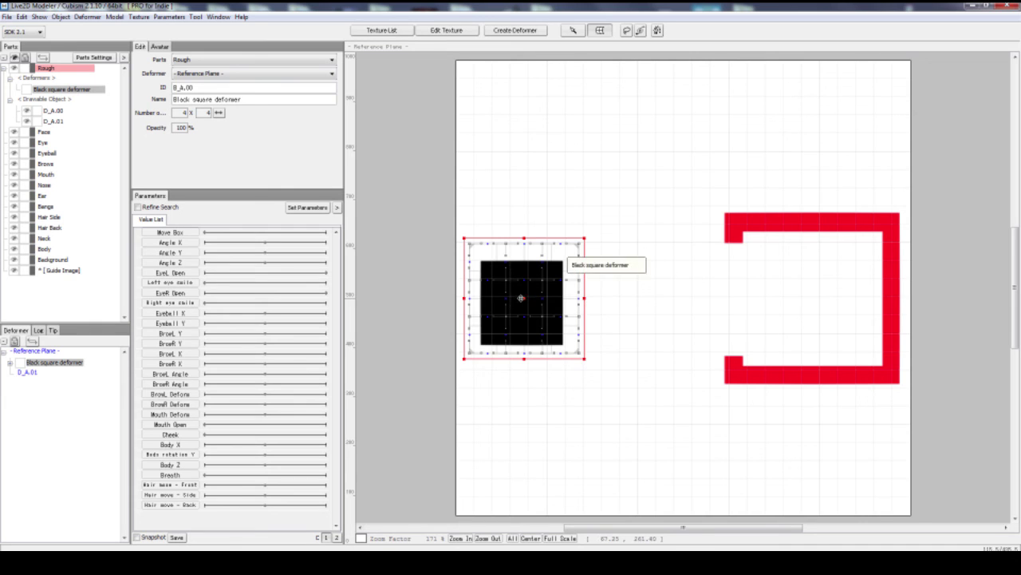
{"action": "mouse_move", "coordinate": [519, 297]}
{"action": "left_mouse_down"}
{"action": "mouse_move", "coordinate": [606, 214]}
{"action": "mouse_move", "coordinate": [720, 293]}
{"action": "mouse_move", "coordinate": [499, 243]}
{"action": "mouse_move", "coordinate": [619, 269]}
{"action": "mouse_move", "coordinate": [619, 252]}
{"action": "mouse_move", "coordinate": [542, 297]}
{"action": "mouse_move", "coordinate": [486, 262]}
{"action": "mouse_move", "coordinate": [532, 289]}
{"action": "left_mouse_up"}
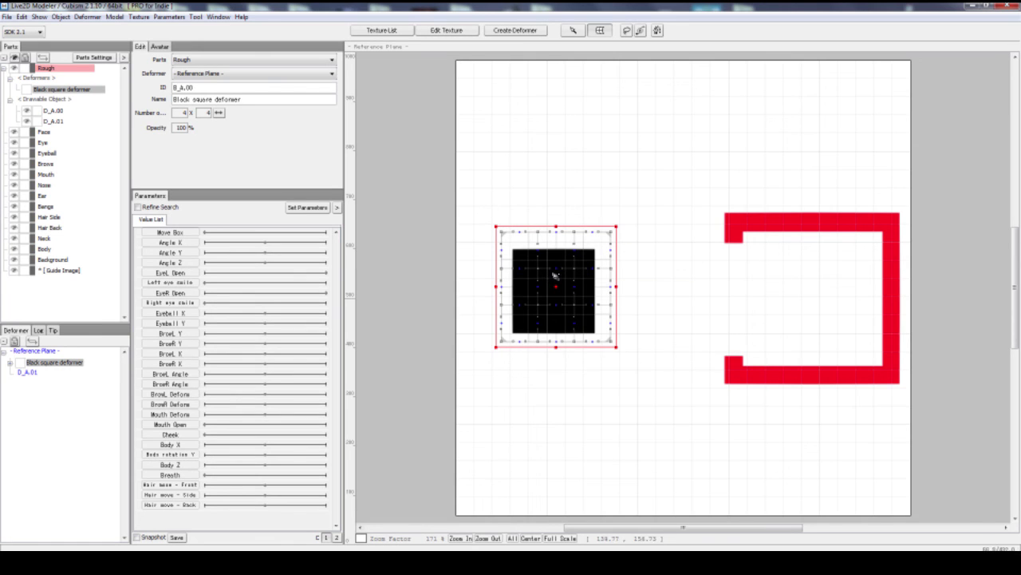
{"action": "left_click_drag", "start_coordinate": [565, 299], "coordinate": [531, 296]}
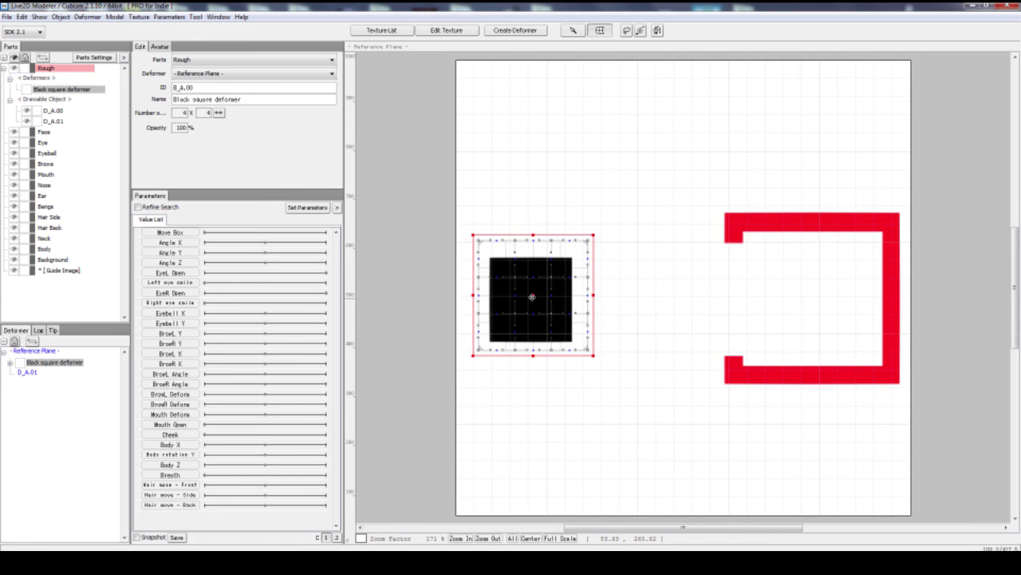
{"action": "left_click_drag", "start_coordinate": [734, 316], "coordinate": [525, 290]}
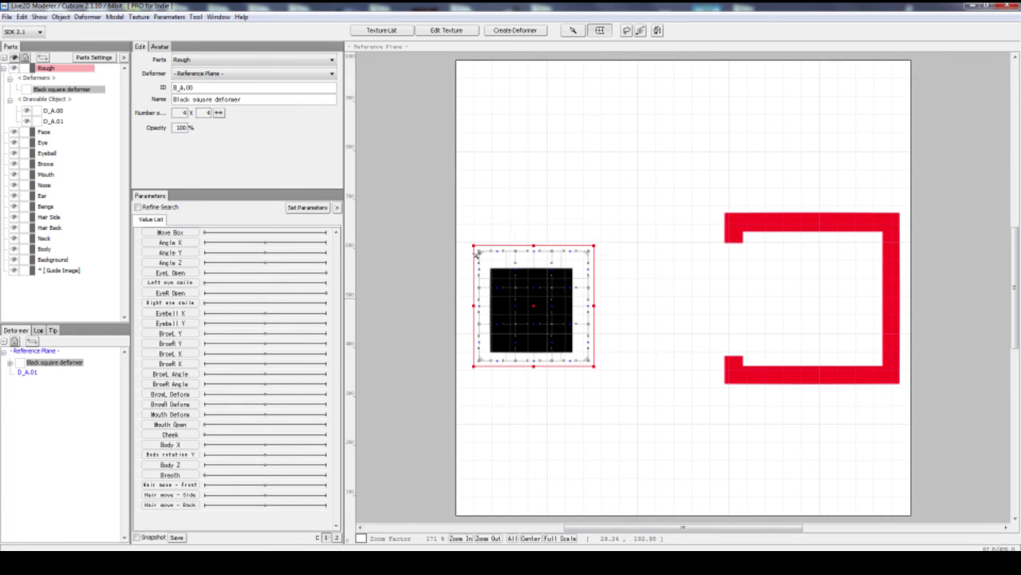
{"action": "double_click", "coordinate": [162, 233]}
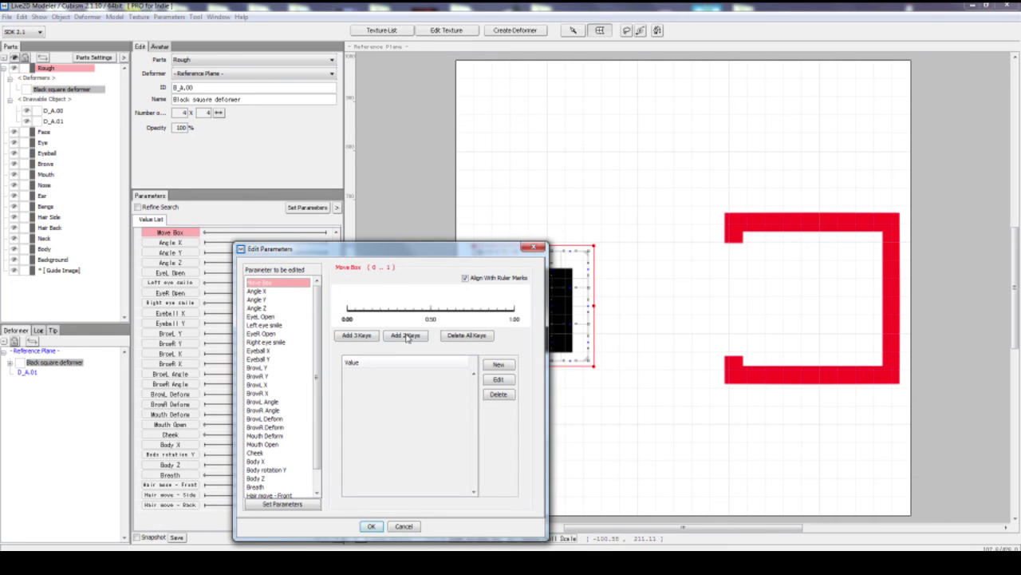
Add Move Box keys at 0 and 1, drag the deformer into the red bracket at 1, then slide back to 0
{"action": "left_click", "coordinate": [407, 335]}
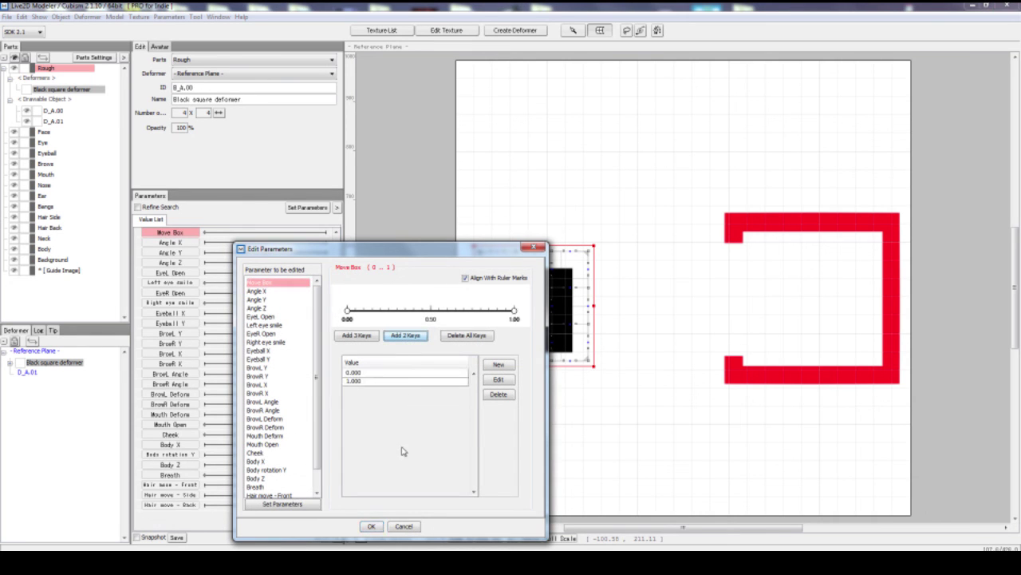
{"action": "left_click", "coordinate": [371, 527]}
{"action": "left_click", "coordinate": [326, 233]}
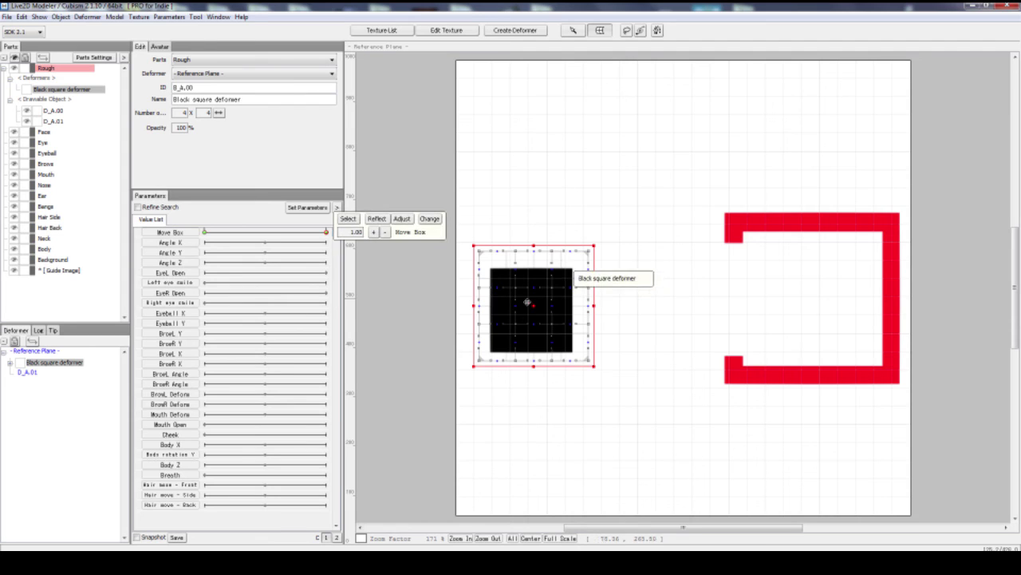
{"action": "left_click_drag", "start_coordinate": [530, 305], "coordinate": [819, 300]}
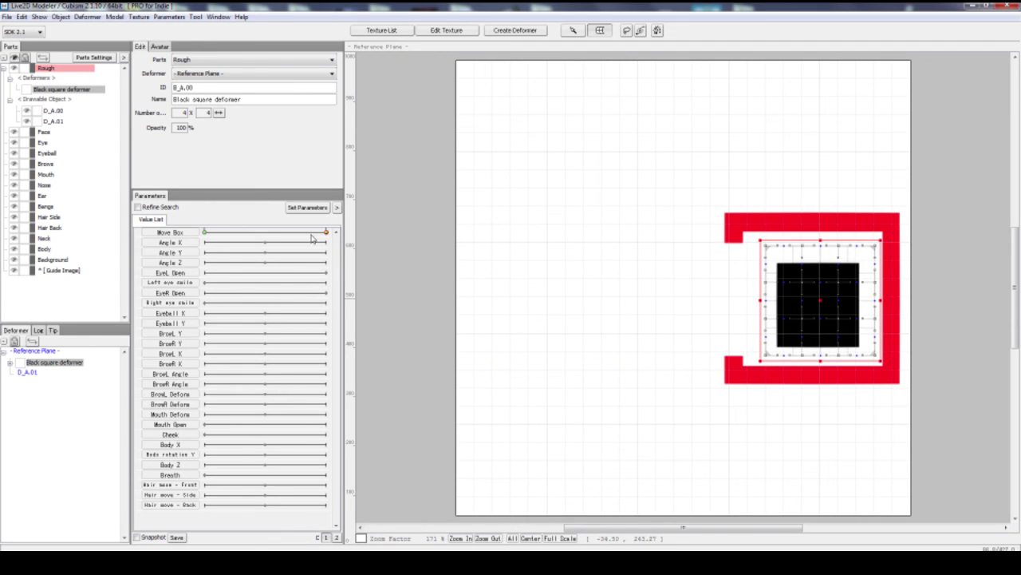
{"action": "left_click_drag", "start_coordinate": [326, 232], "coordinate": [138, 229]}
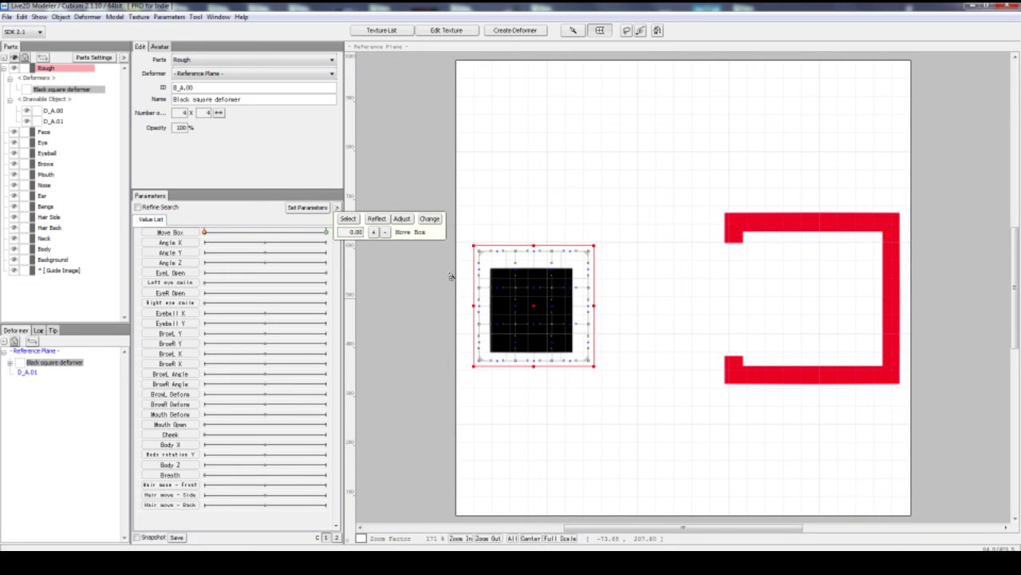